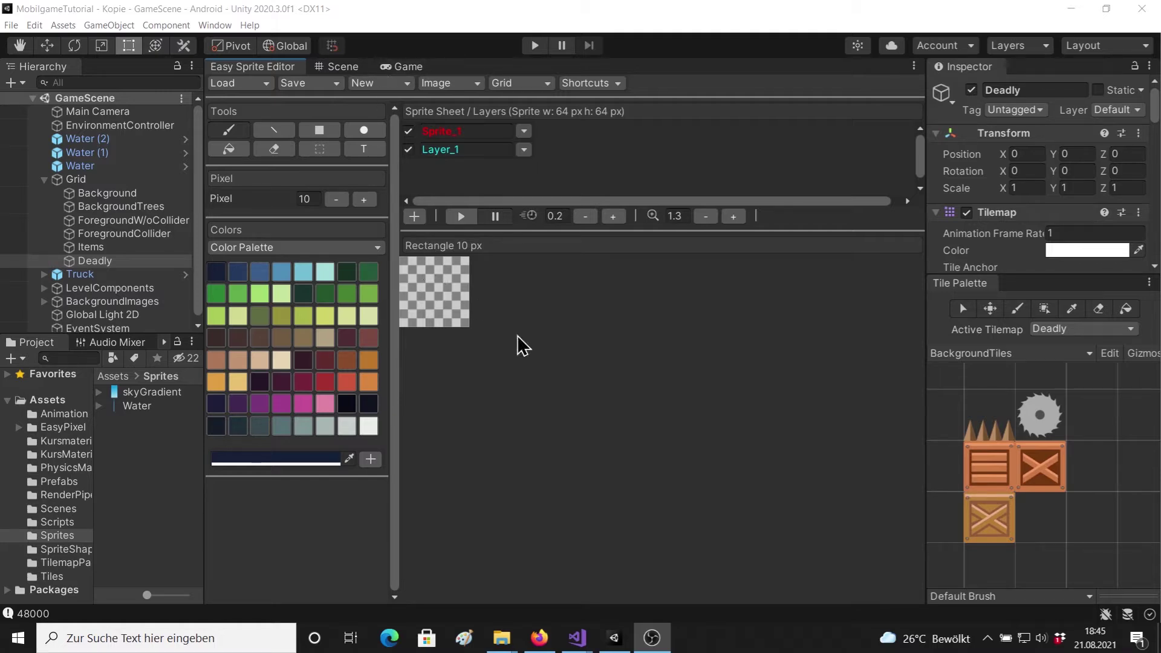
# Check the level in the Game view, then return to the Scene view and select the X-crate tile
pyautogui.click(403, 68)
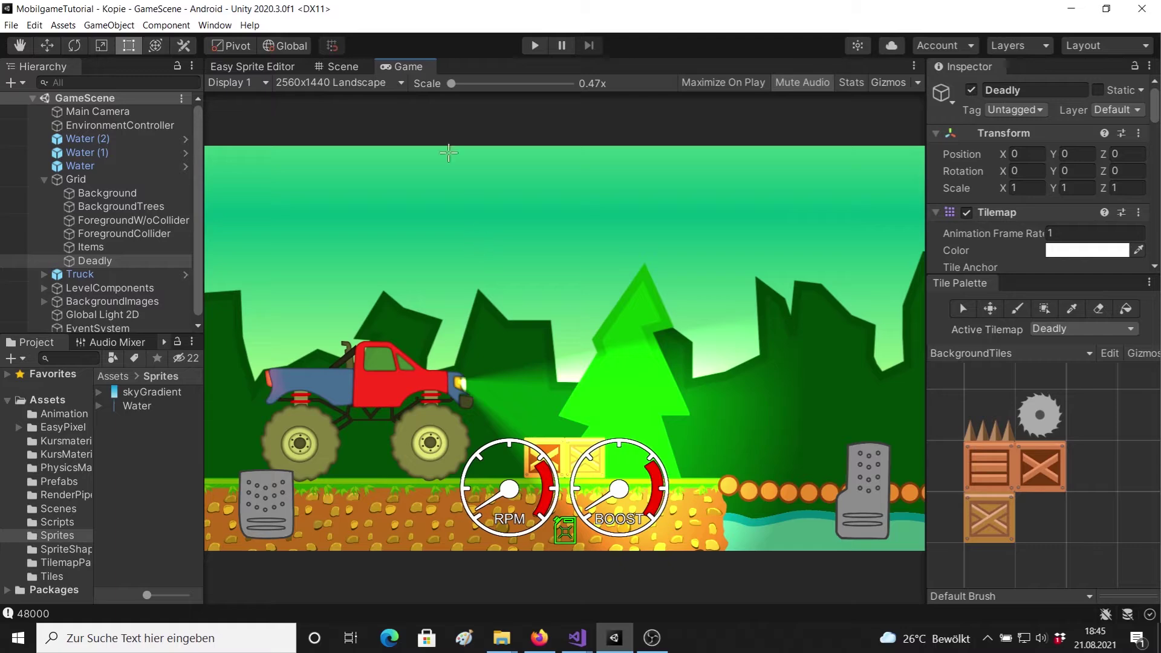
pyautogui.click(336, 69)
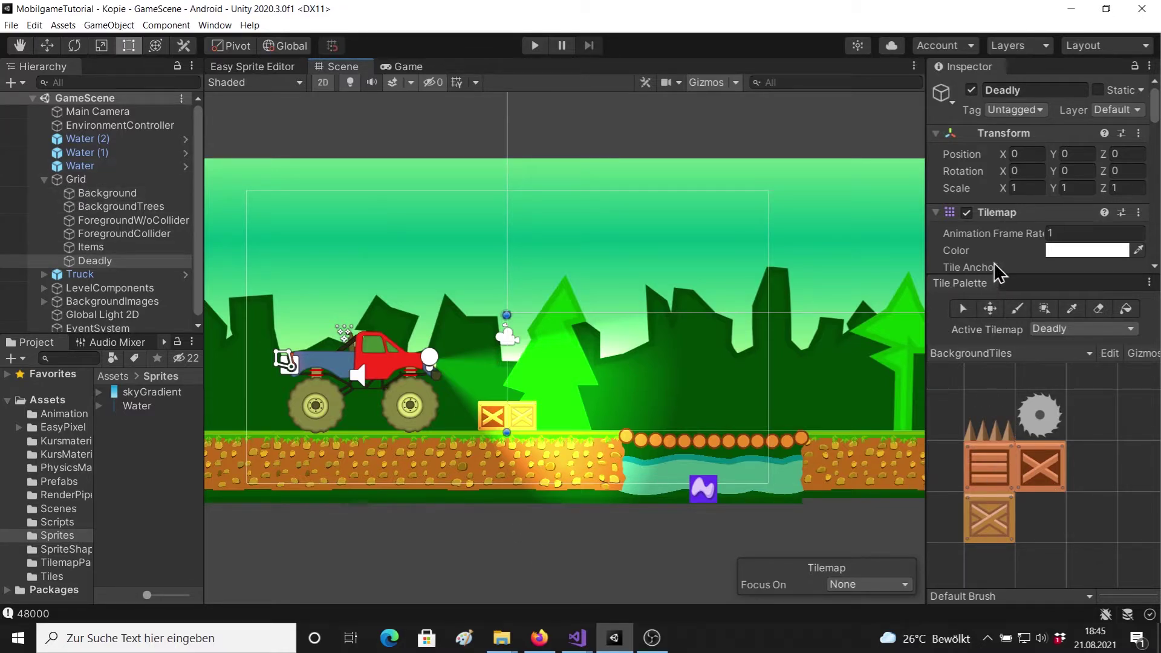
pyautogui.click(1048, 484)
# Paint two X-crate tiles onto the Deadly tilemap to make the crate row four long
pyautogui.moveTo(551, 417); pyautogui.dragTo(581, 416)
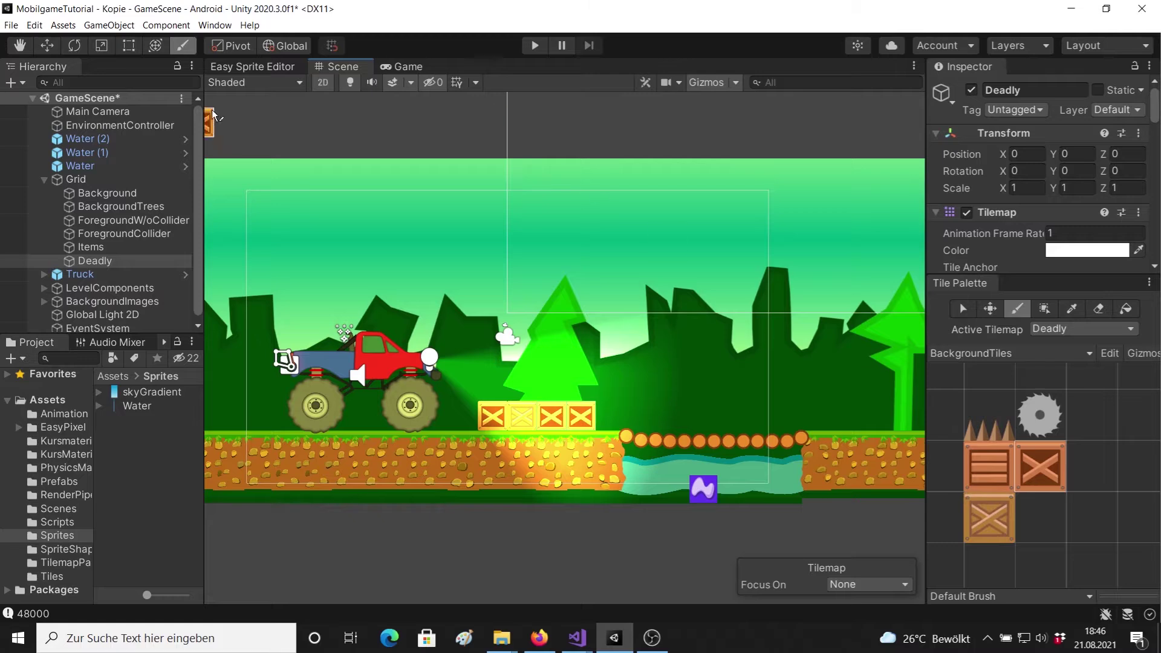
# Return to the Easy Sprite Editor and choose Load > Load Image(s) to load a PNG
pyautogui.click(270, 67)
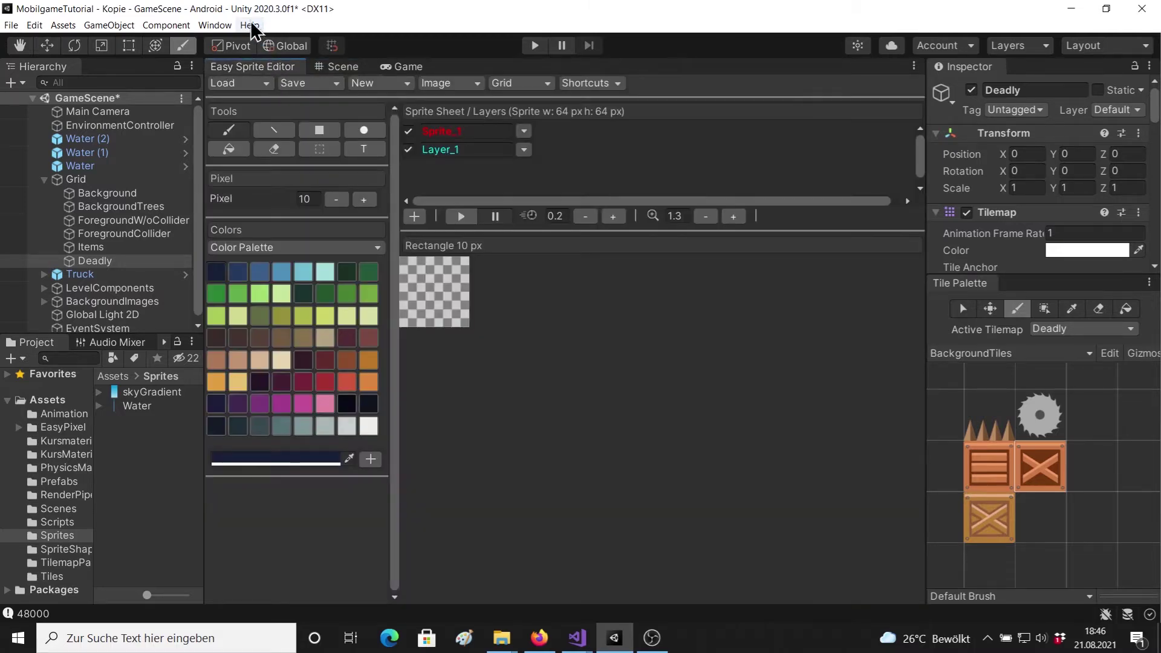
pyautogui.click(218, 26)
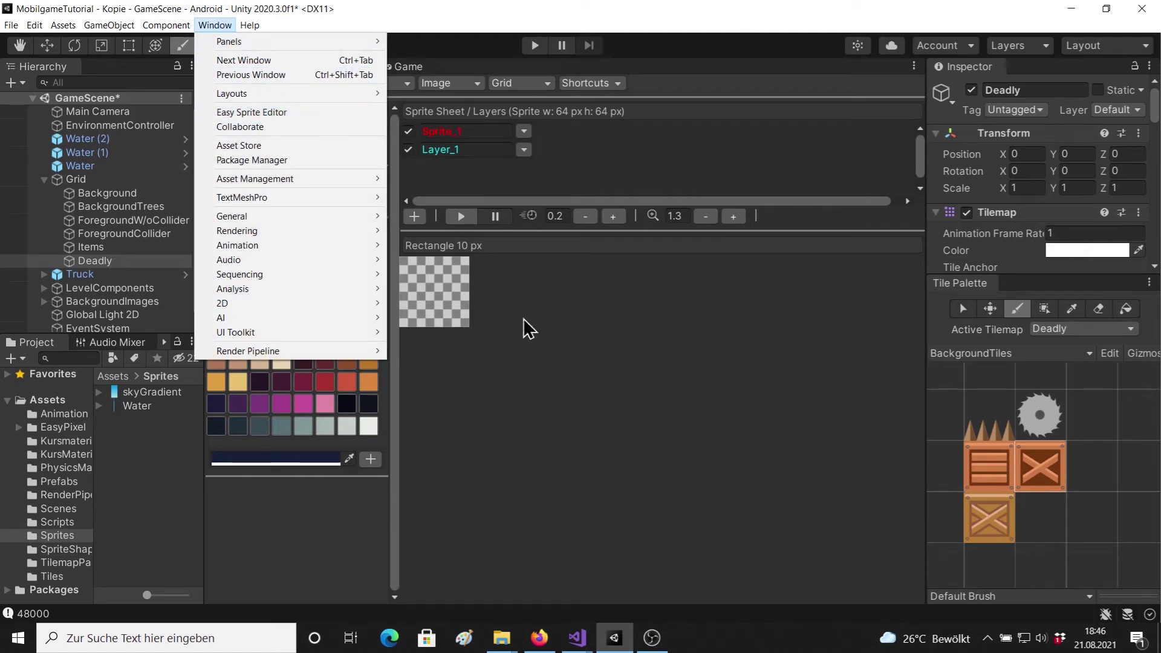
pyautogui.click(527, 383)
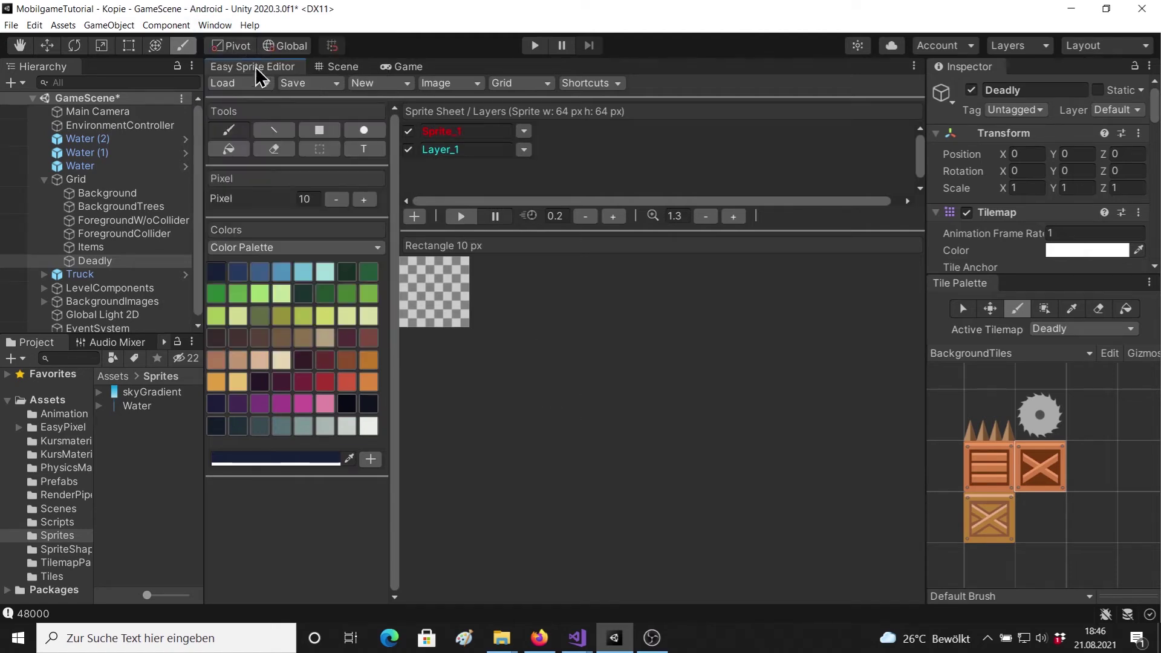
pyautogui.click(234, 84)
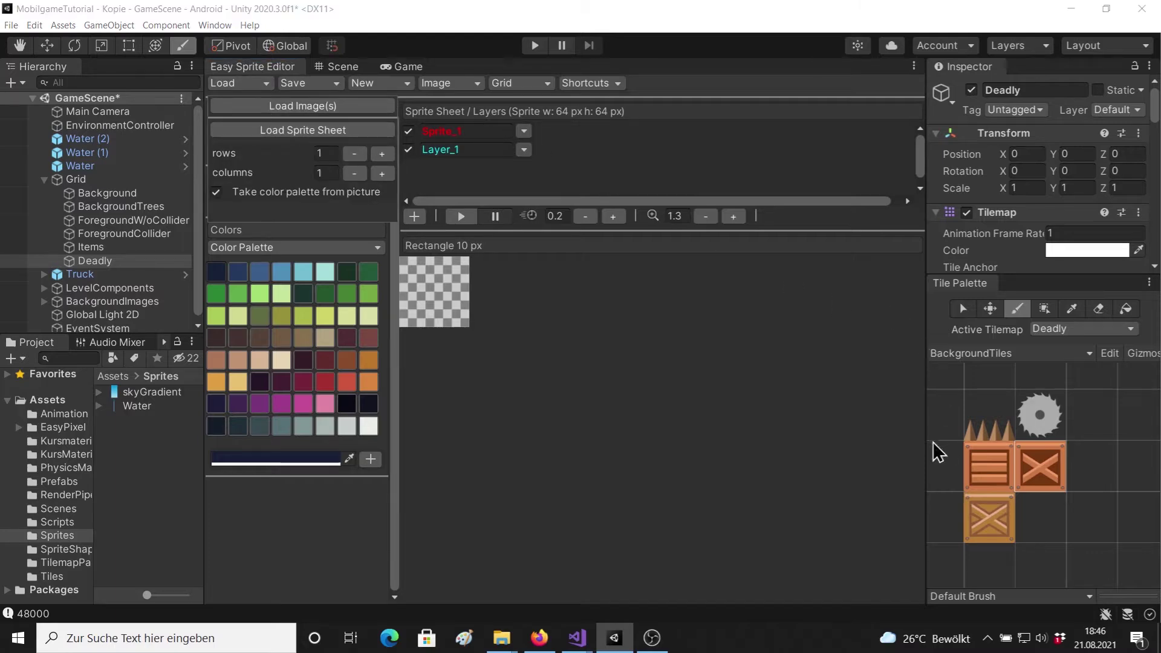
pyautogui.click(267, 98)
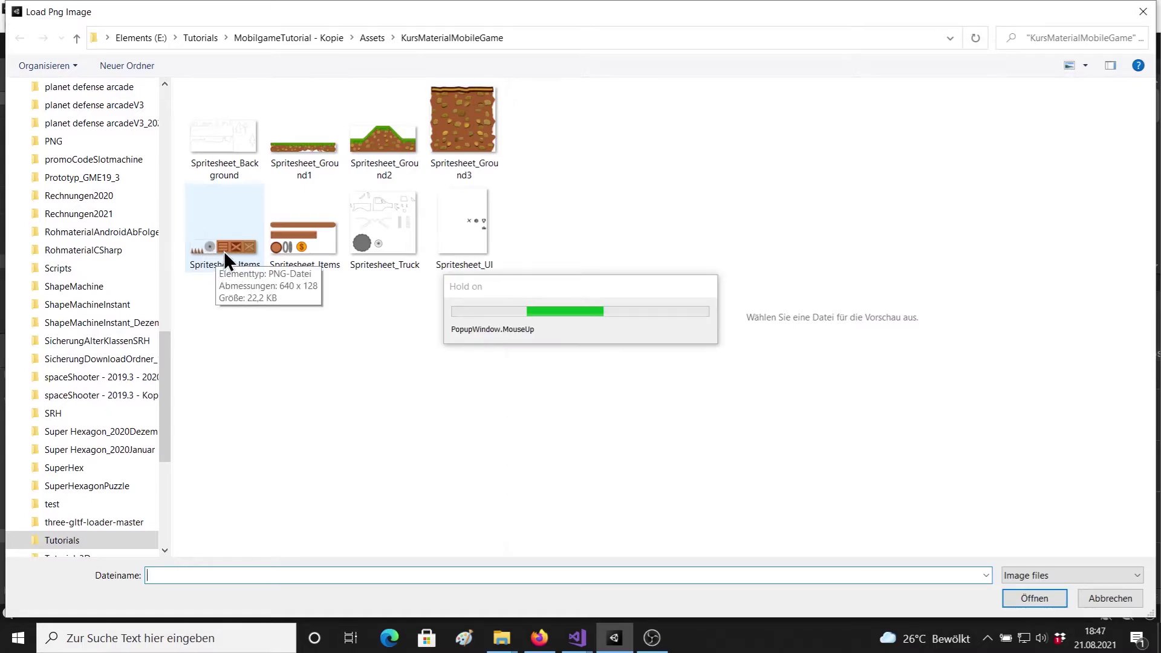
# Load the 640 x 128 Spritesheet_Items PNG into the Easy Sprite Editor
pyautogui.doubleClick(224, 252)
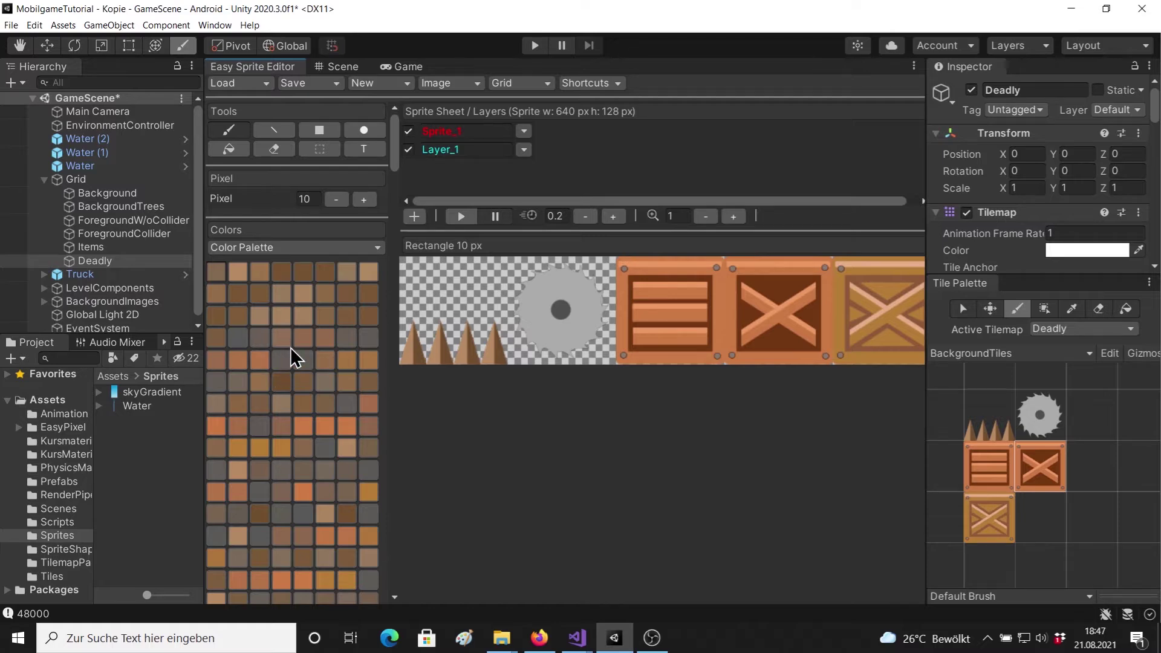
# Apply the Standard Palette to the loaded item sheet
pyautogui.scroll(-5, 277, 328)
pyautogui.scroll(-2, 277, 328)
pyautogui.scroll(-2, 279, 320)
pyautogui.scroll(-2, 281, 320)
pyautogui.scroll(-2, 281, 322)
pyautogui.scroll(-2, 281, 322)
pyautogui.scroll(-2, 281, 322)
pyautogui.scroll(-2, 281, 321)
pyautogui.scroll(-2, 280, 317)
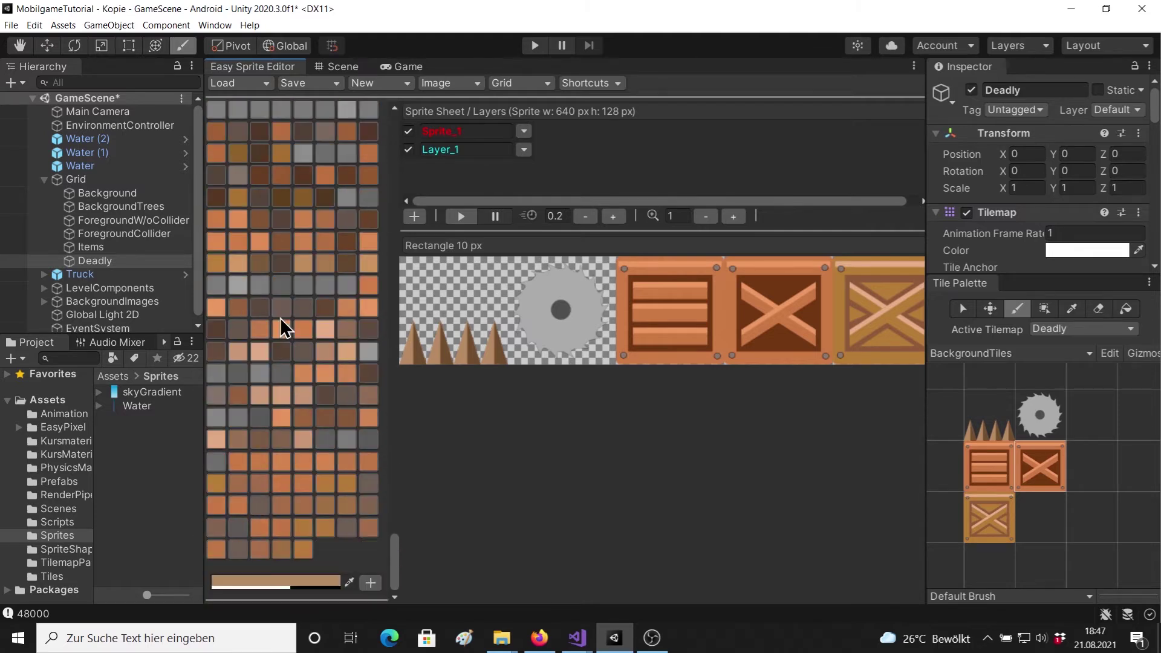
pyautogui.scroll(2, 280, 318)
pyautogui.scroll(2, 276, 295)
pyautogui.scroll(2, 275, 285)
pyautogui.scroll(2, 358, 169)
pyautogui.scroll(2, 335, 215)
pyautogui.scroll(2, 339, 245)
pyautogui.scroll(2, 339, 245)
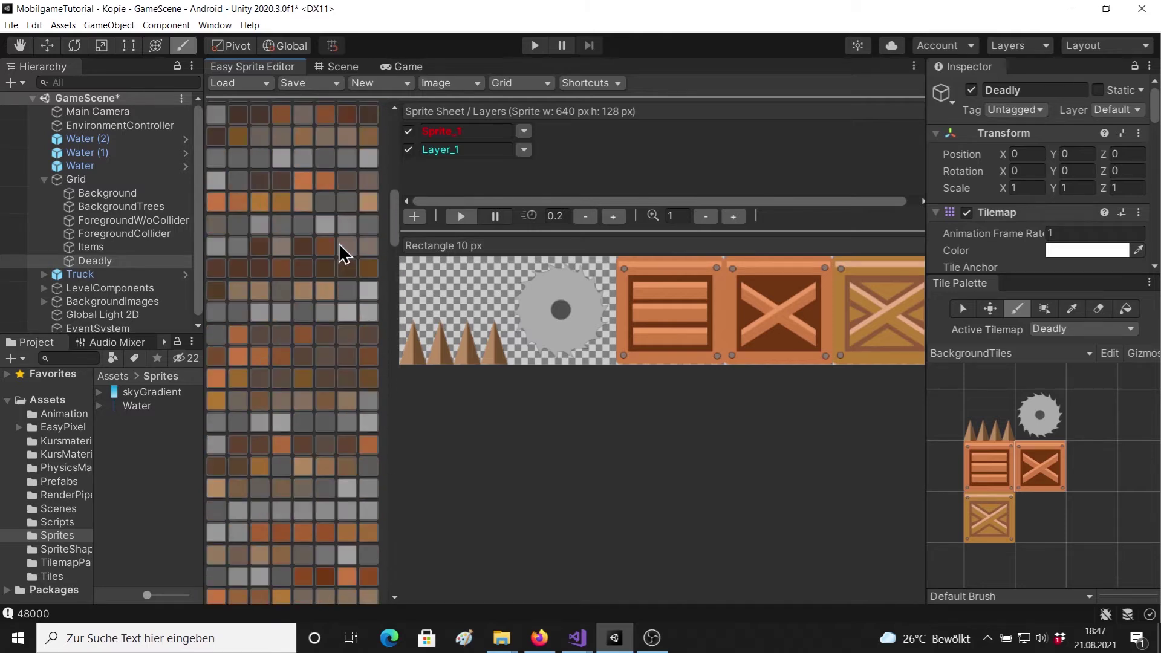
pyautogui.scroll(2, 339, 243)
pyautogui.scroll(2, 336, 242)
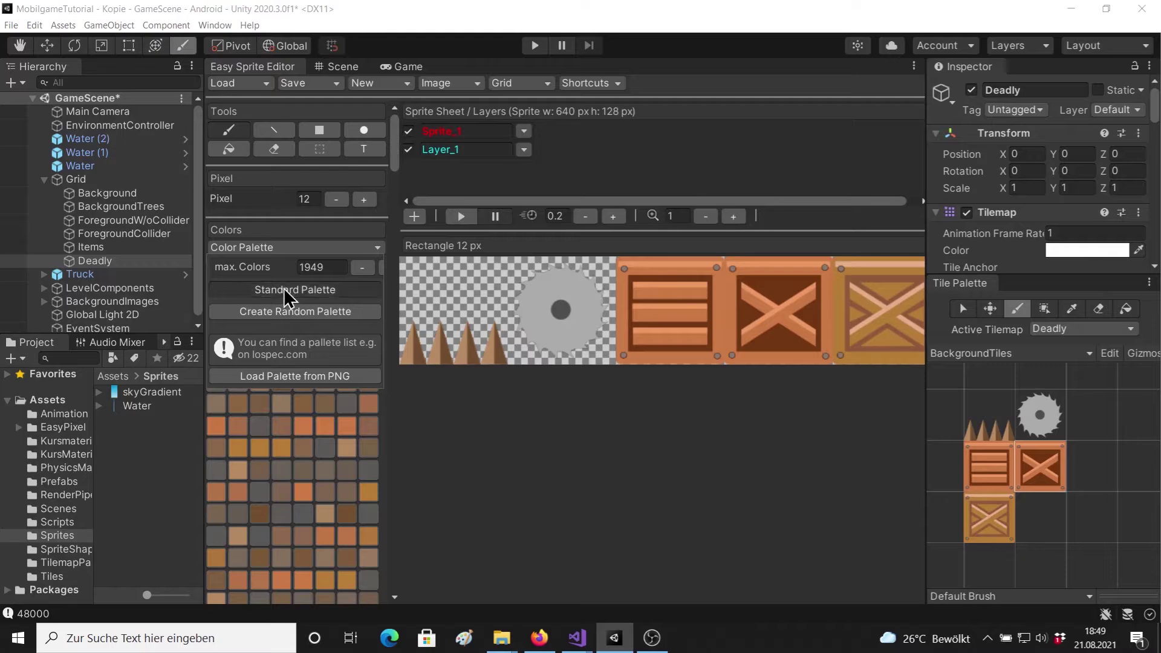
pyautogui.click(285, 288)
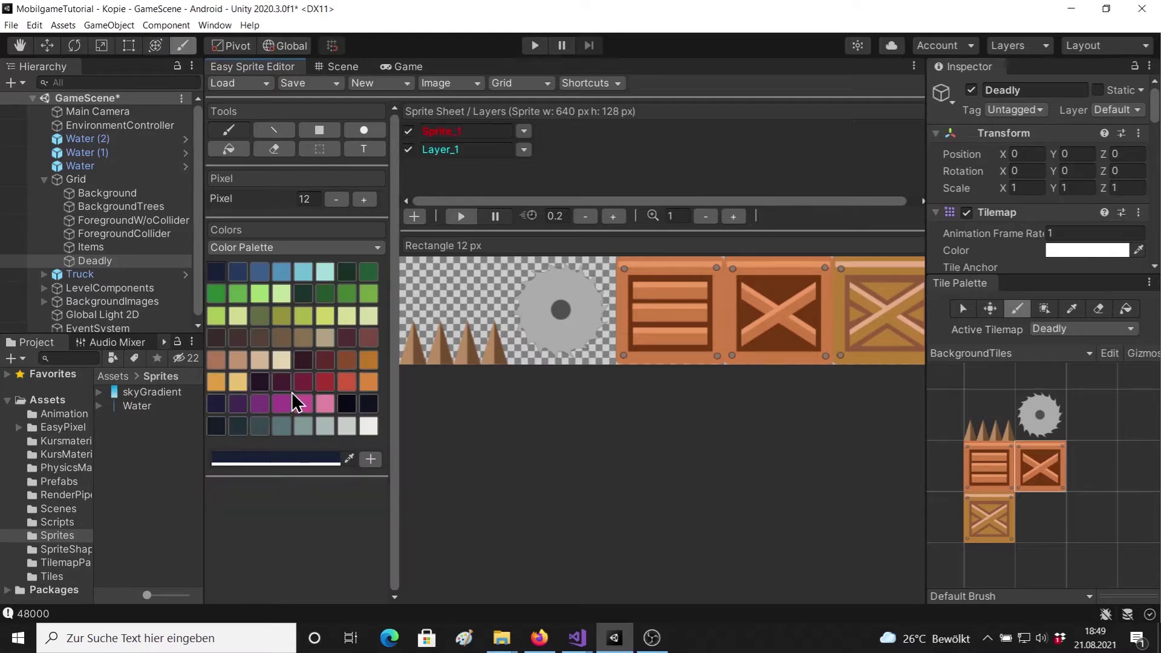
# Load the standard64 image from Downloads as the colour palette
pyautogui.click(263, 249)
pyautogui.click(289, 376)
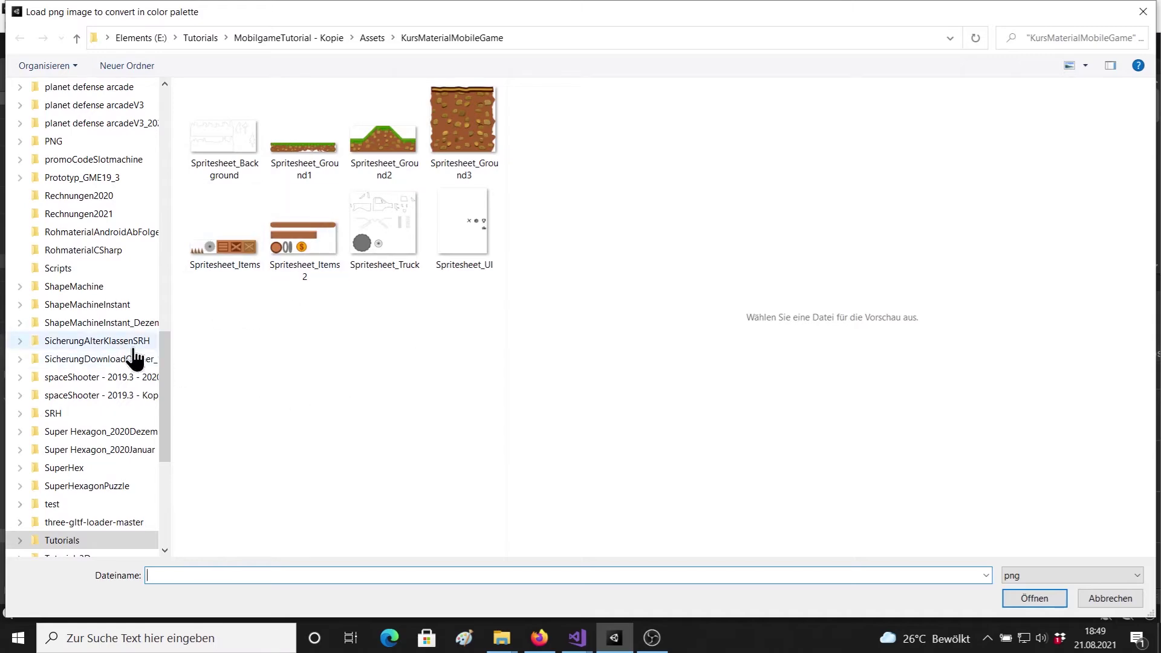
pyautogui.scroll(5, 121, 339)
pyautogui.scroll(10, 73, 203)
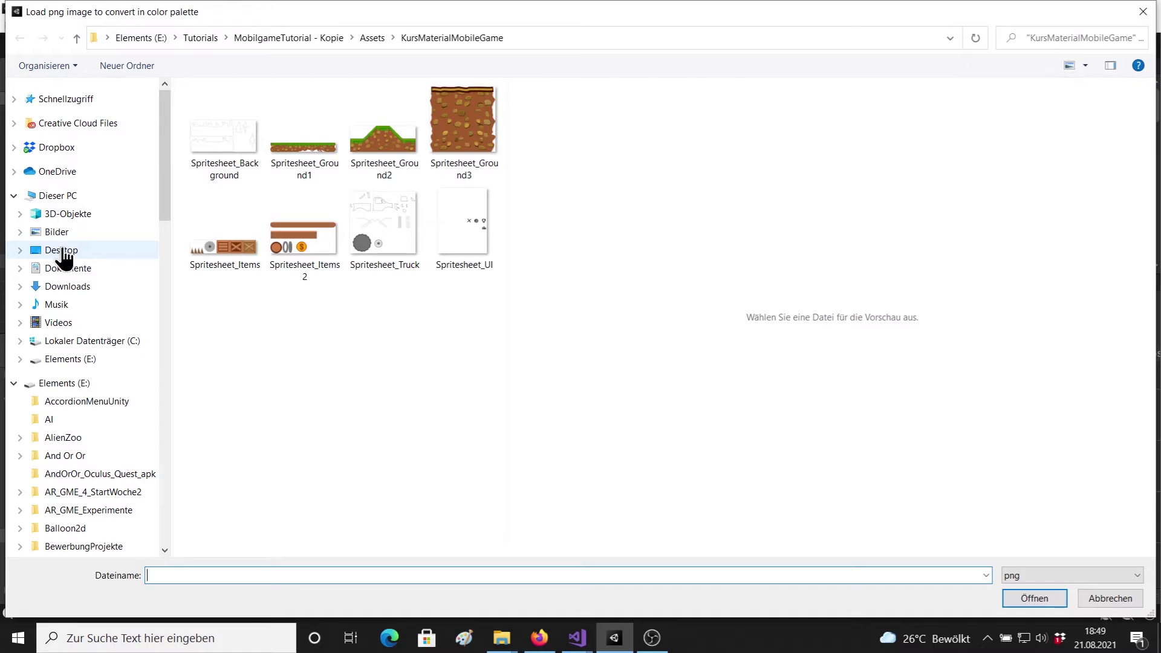
pyautogui.click(69, 288)
pyautogui.click(271, 241)
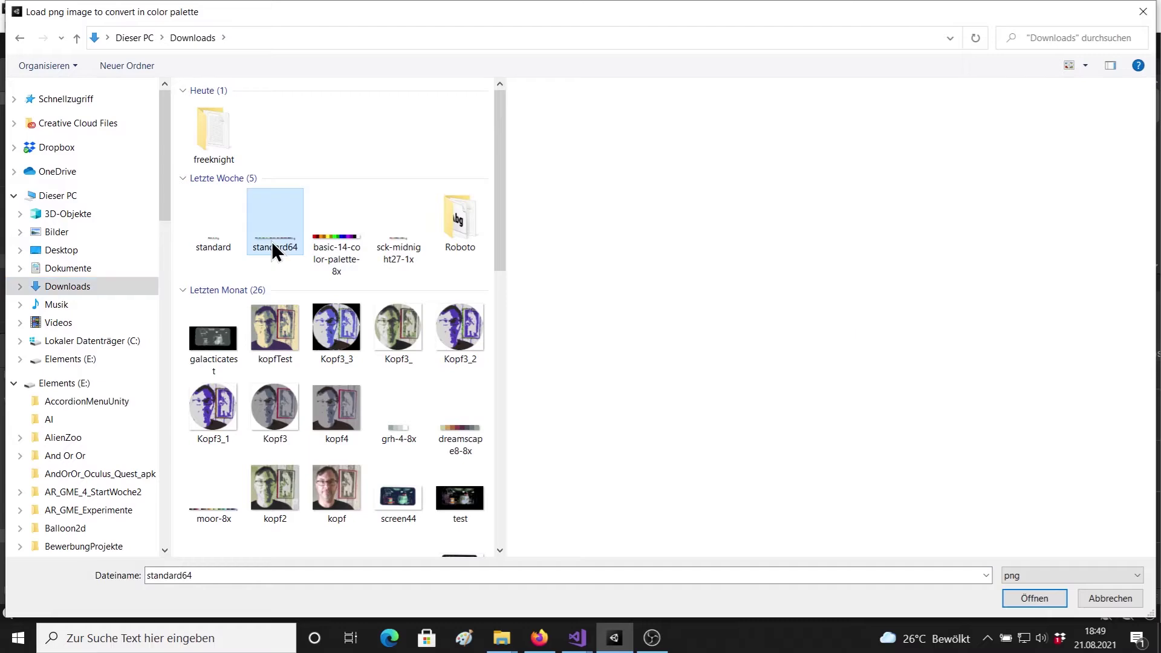
pyautogui.doubleClick(335, 241)
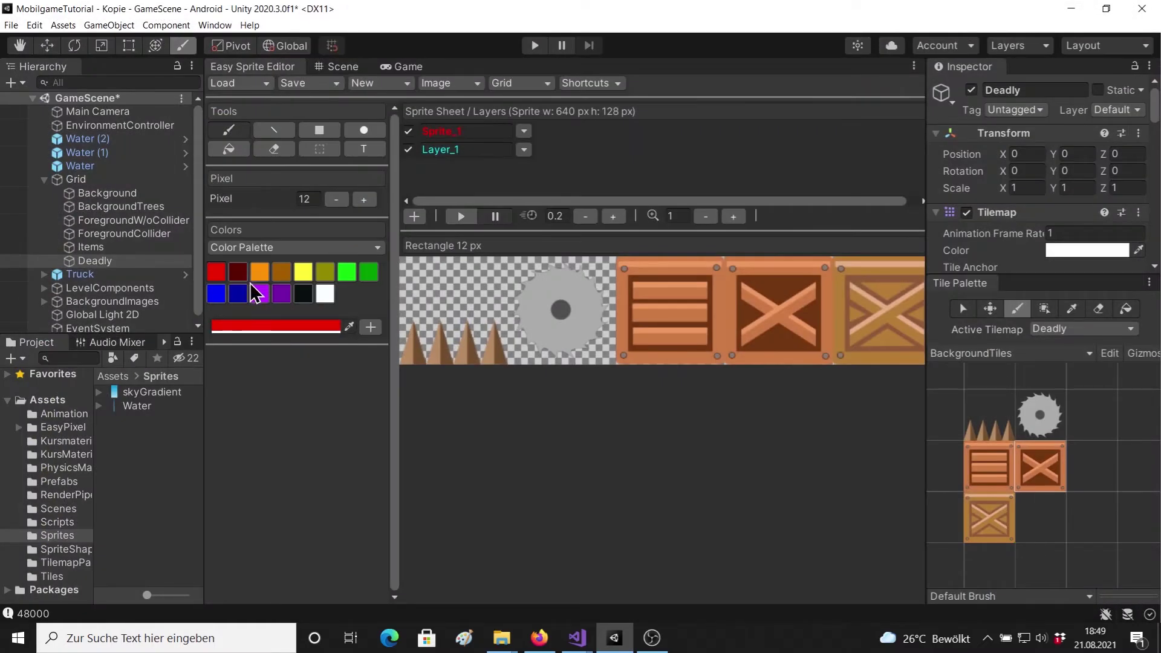
# Switch to the Standard Palette and convert Spritesheet_Items to the palette colours
pyautogui.click(278, 245)
pyautogui.click(306, 284)
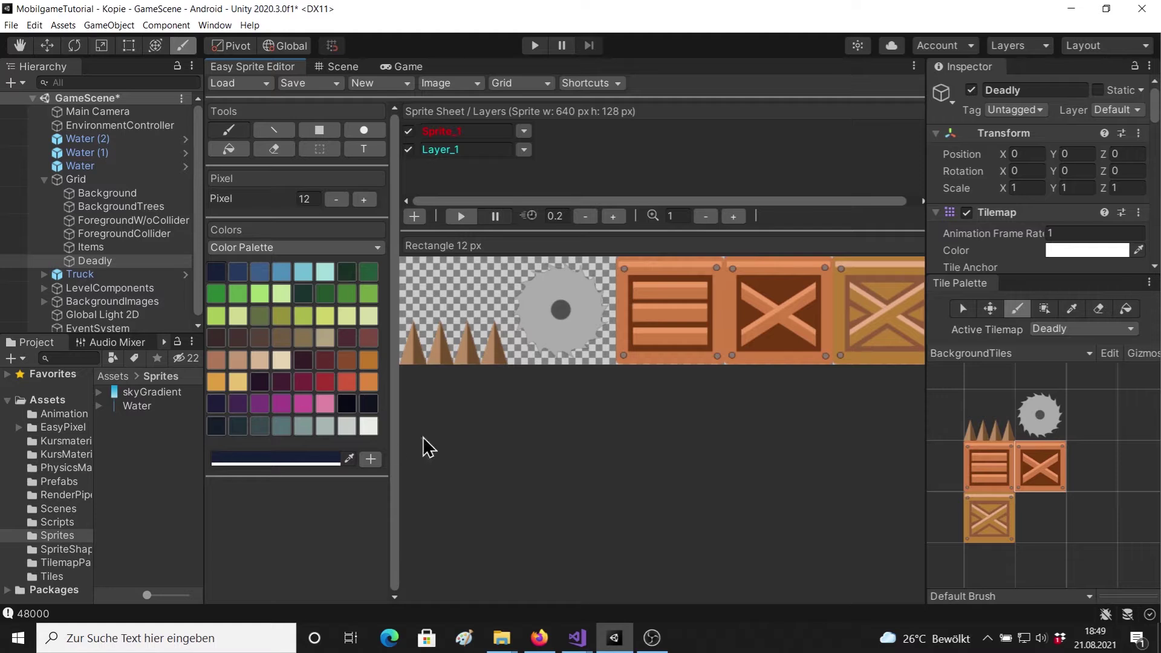
pyautogui.click(434, 87)
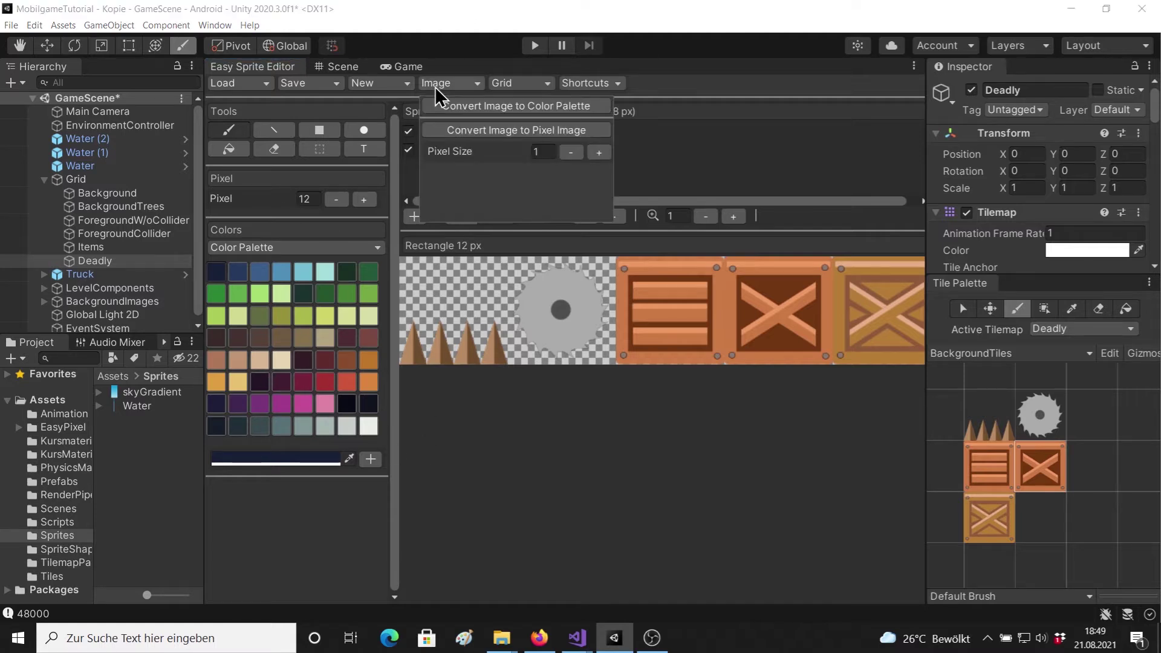
pyautogui.click(533, 107)
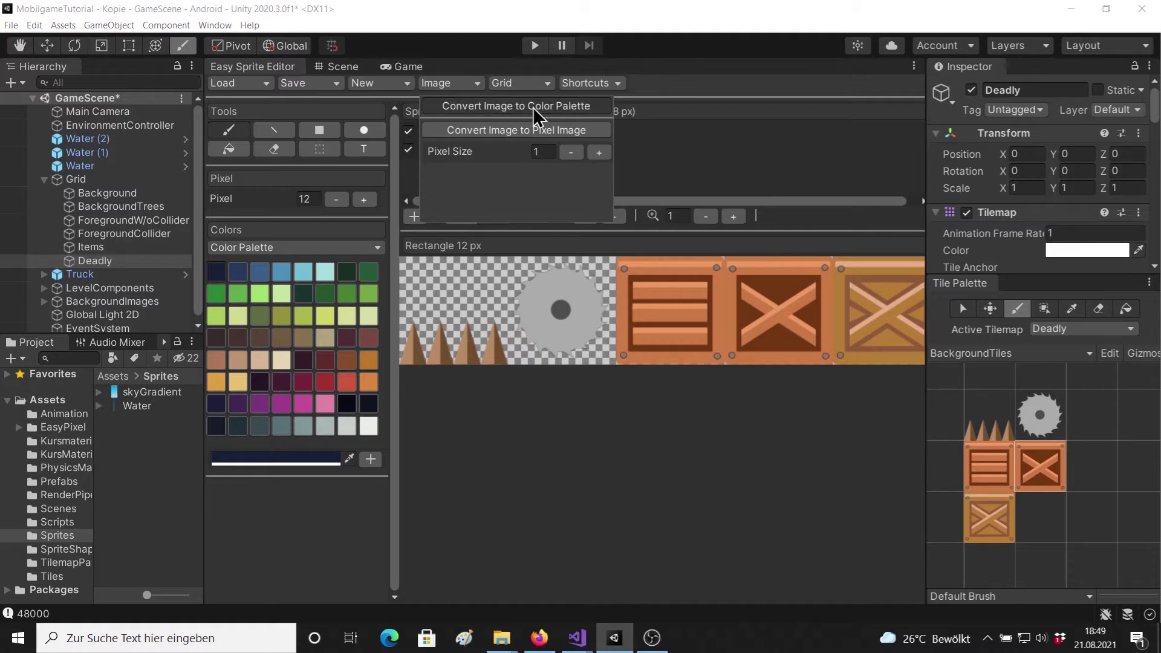
pyautogui.click(532, 107)
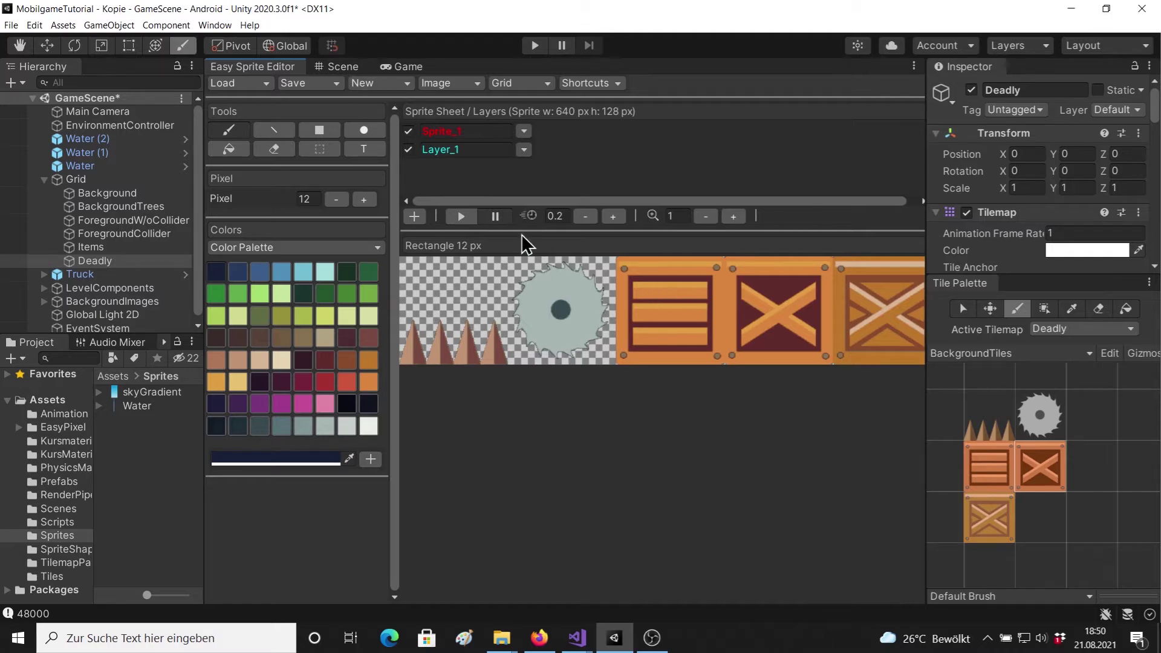
pyautogui.click(307, 83)
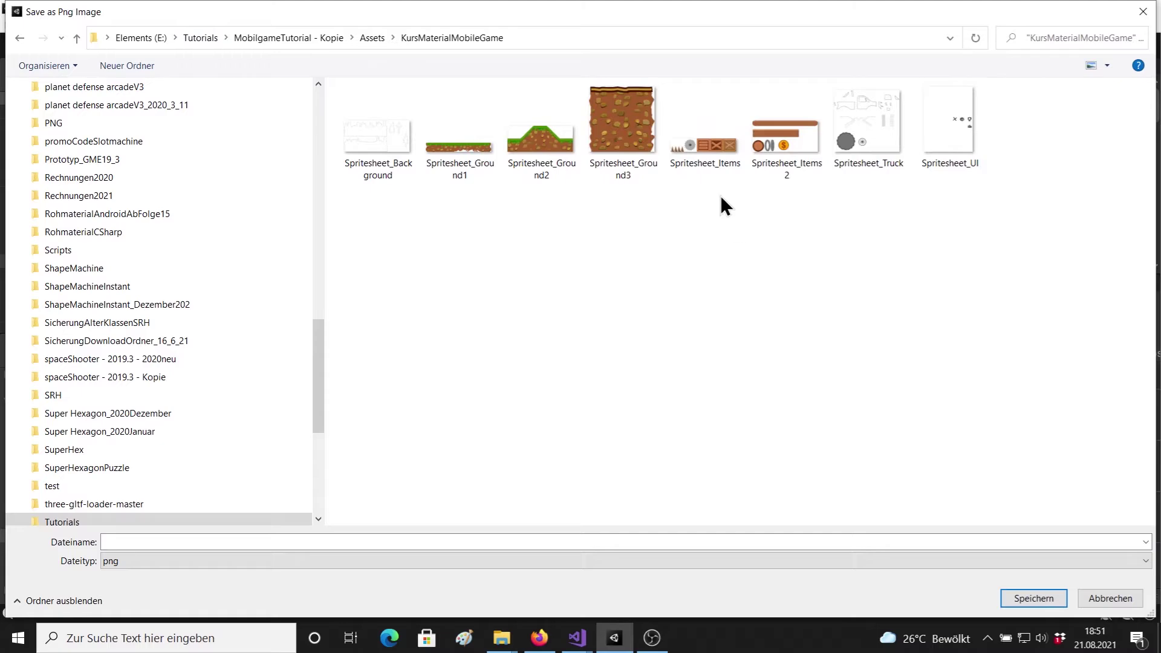
# Save the recoloured image over Spritesheet_Items, then return to the Easy Sprite Editor
pyautogui.click(695, 151)
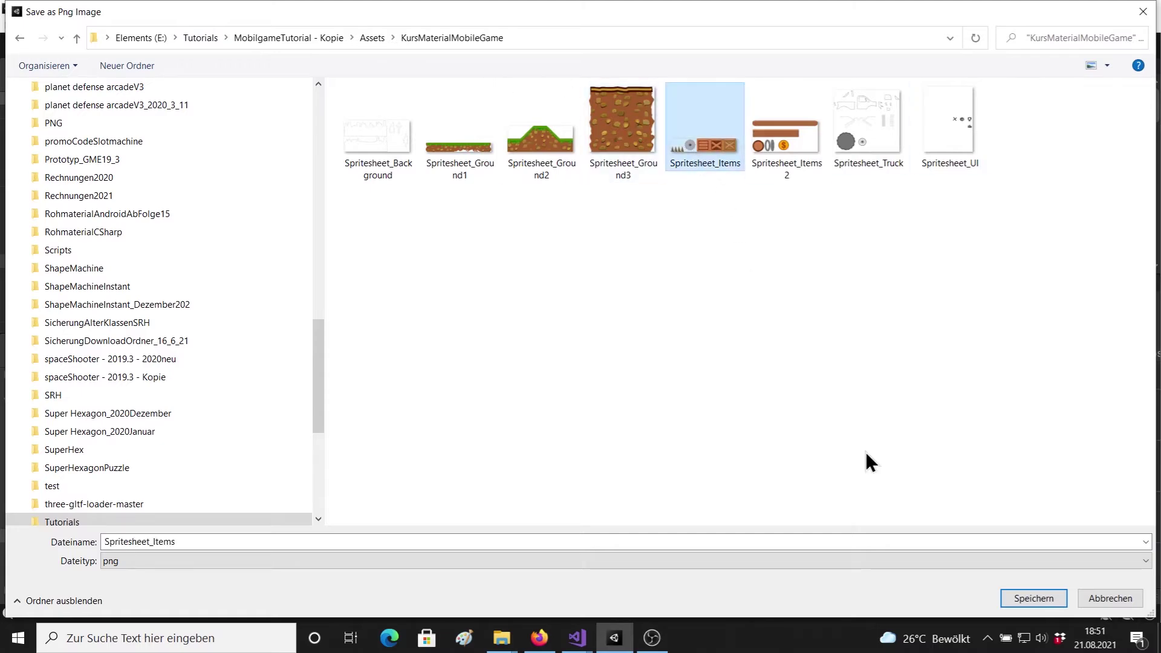
pyautogui.click(1032, 601)
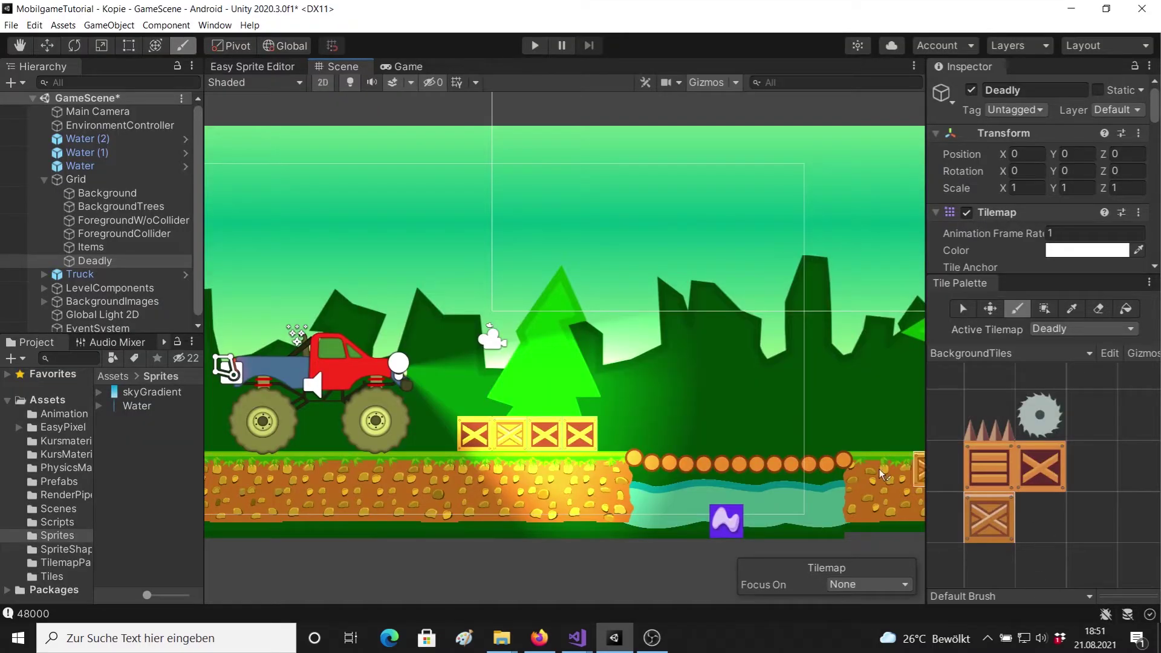
pyautogui.scroll(1, 1041, 493)
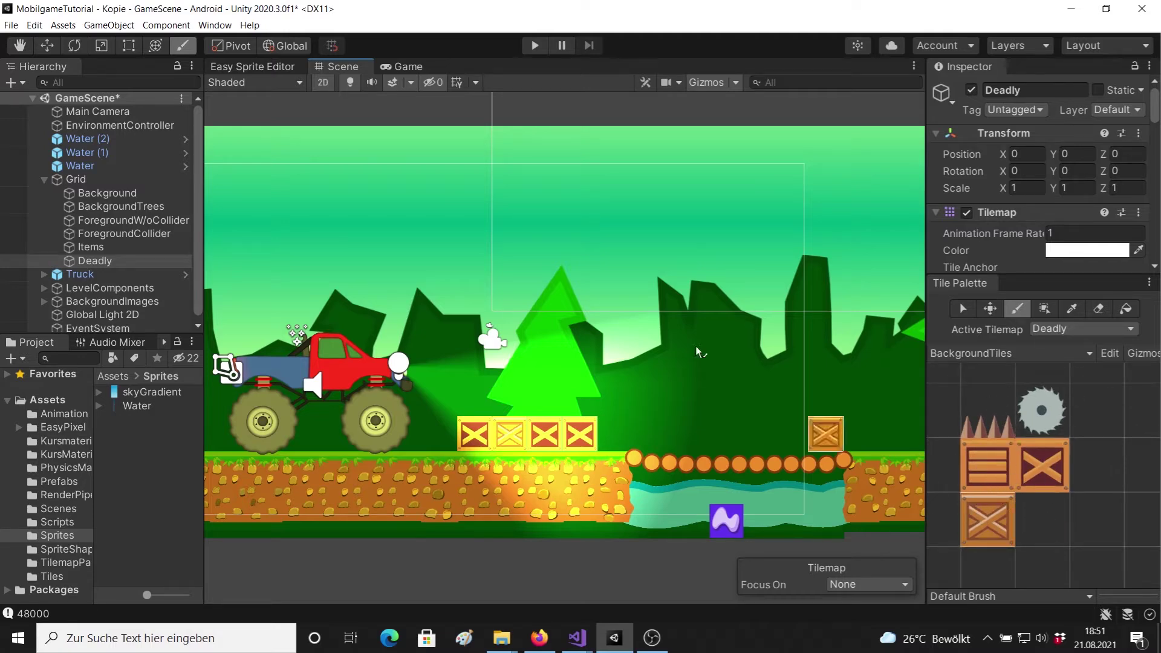
pyautogui.click(256, 68)
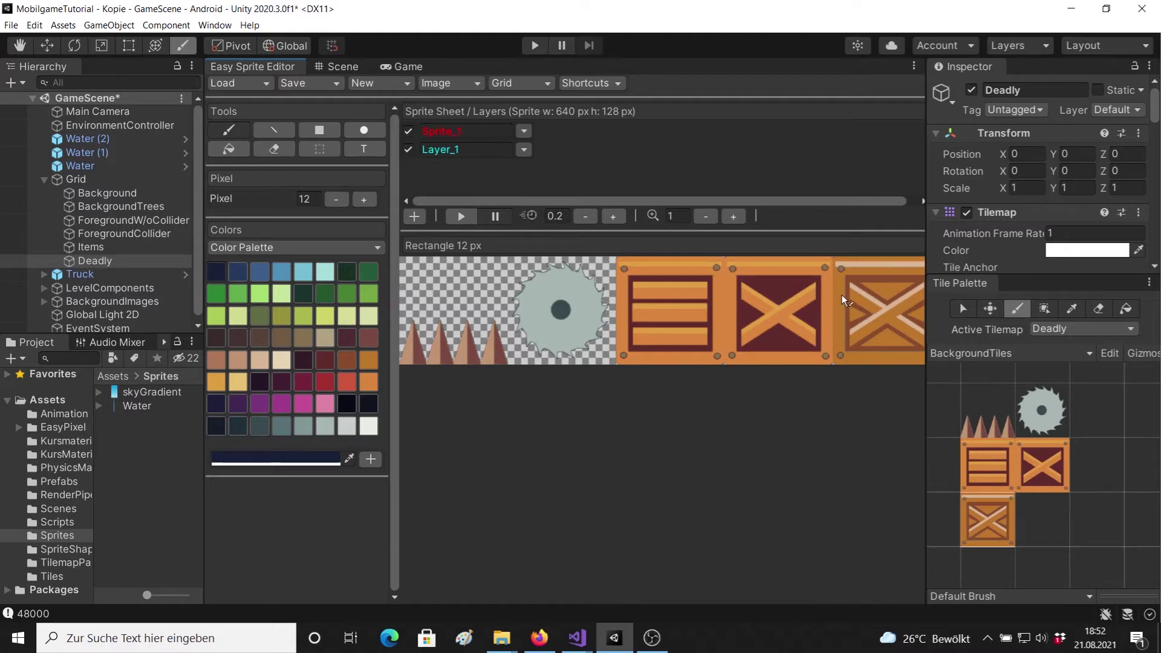
# Pick the tan palette colour and switch to flood fill
pyautogui.click(231, 359)
pyautogui.scroll(-3, 234, 357)
pyautogui.click(228, 148)
pyautogui.click(238, 82)
# Save the sprite as a single PNG over Spritesheet_Items, confirming the replacement
pyautogui.click(309, 82)
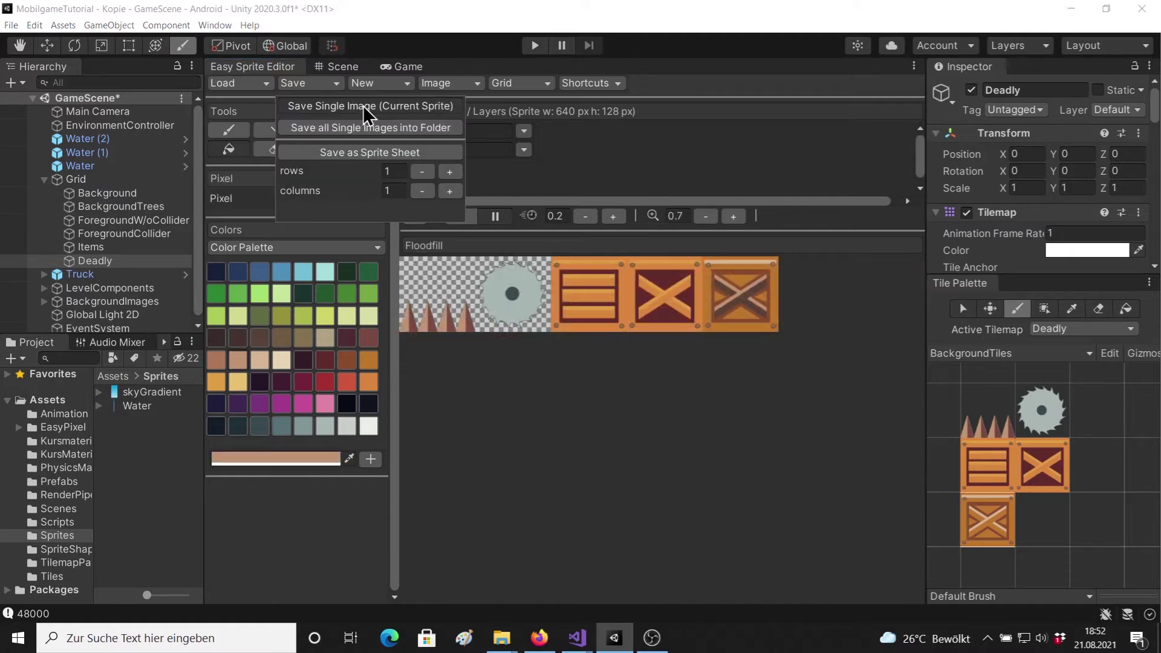
pyautogui.click(363, 105)
pyautogui.doubleClick(717, 147)
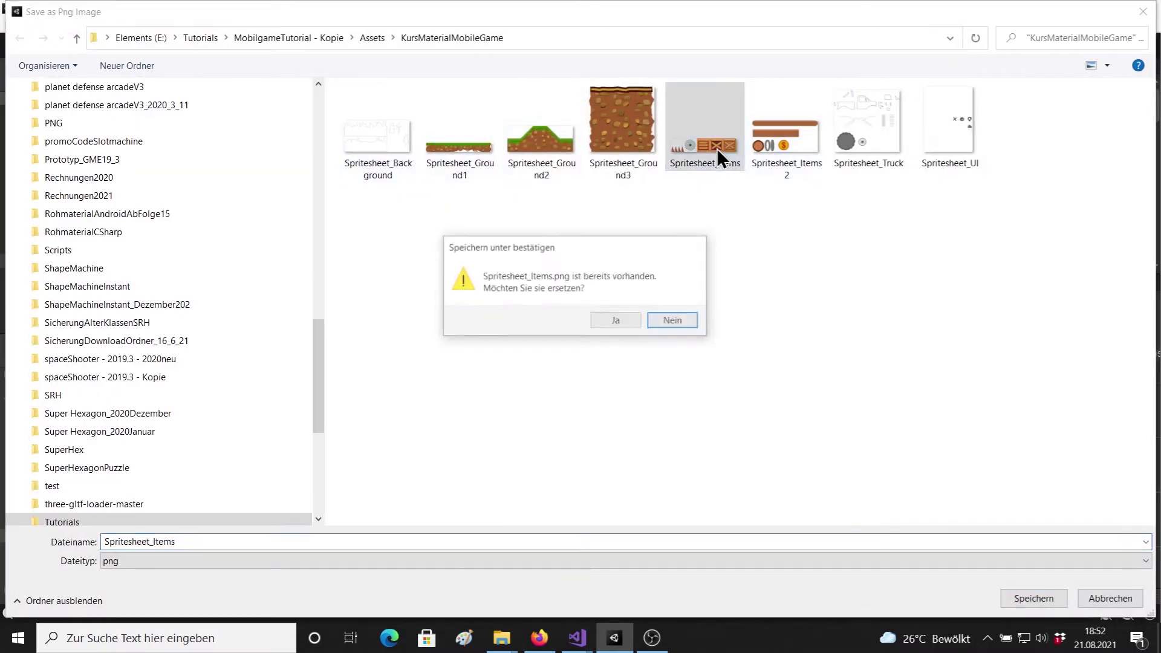
pyautogui.click(623, 322)
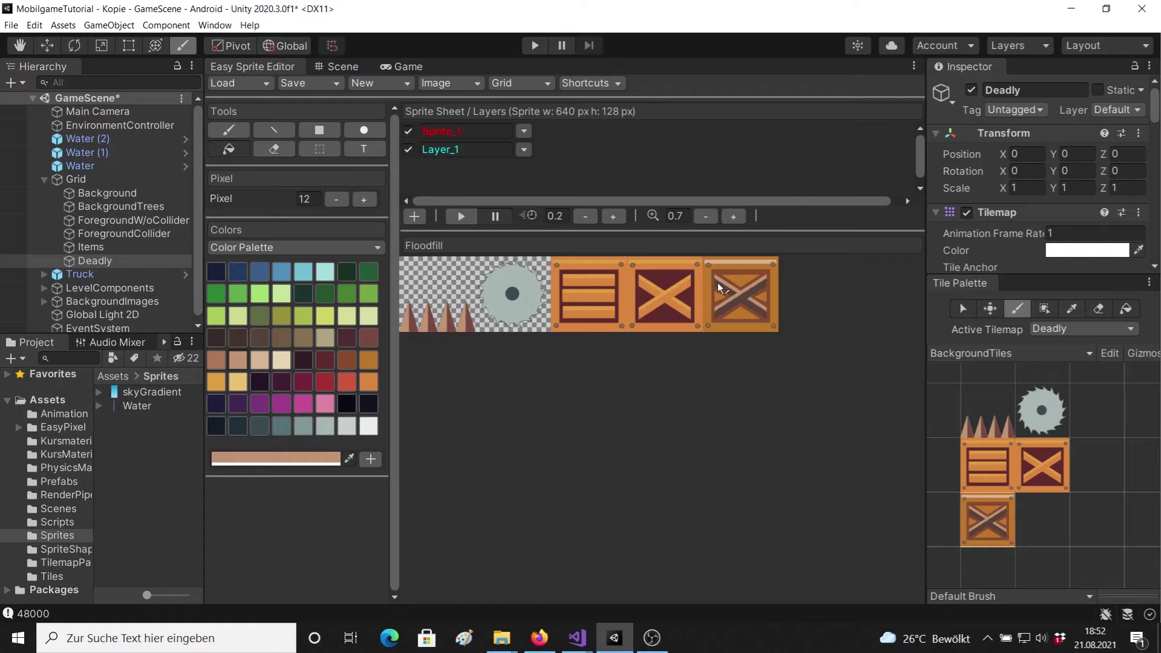
pyautogui.click(251, 86)
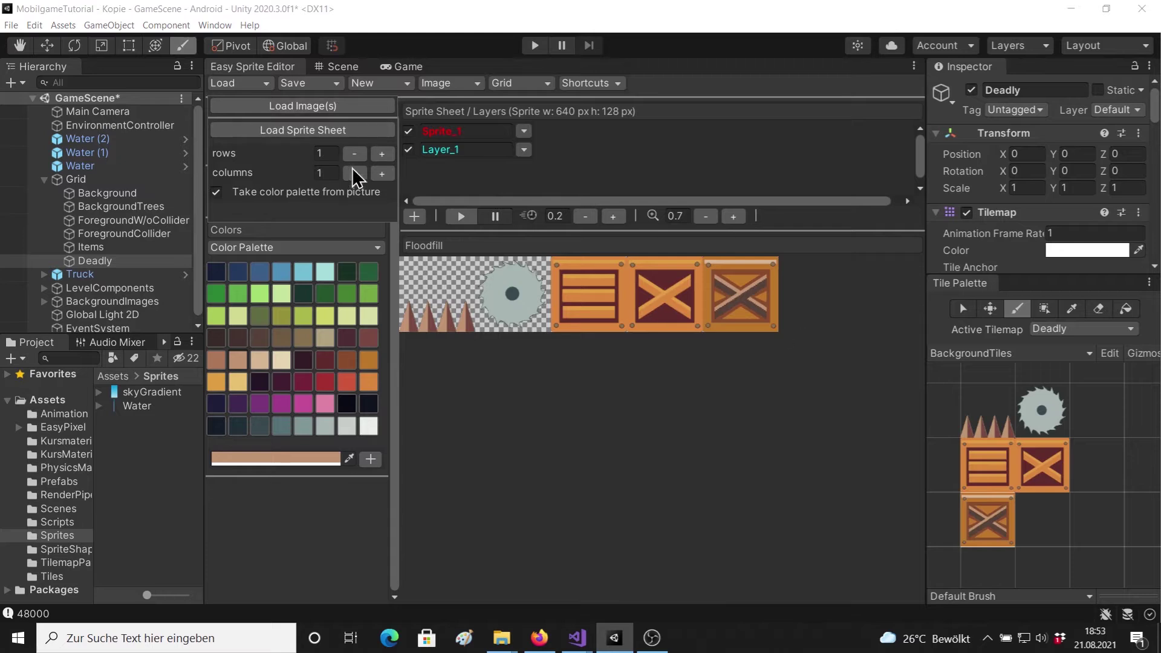
# Set columns to 5 and load Spritesheet_Items as a sliced sprite sheet
pyautogui.click(381, 174)
pyautogui.click(381, 174)
pyautogui.click(381, 173)
pyautogui.click(383, 174)
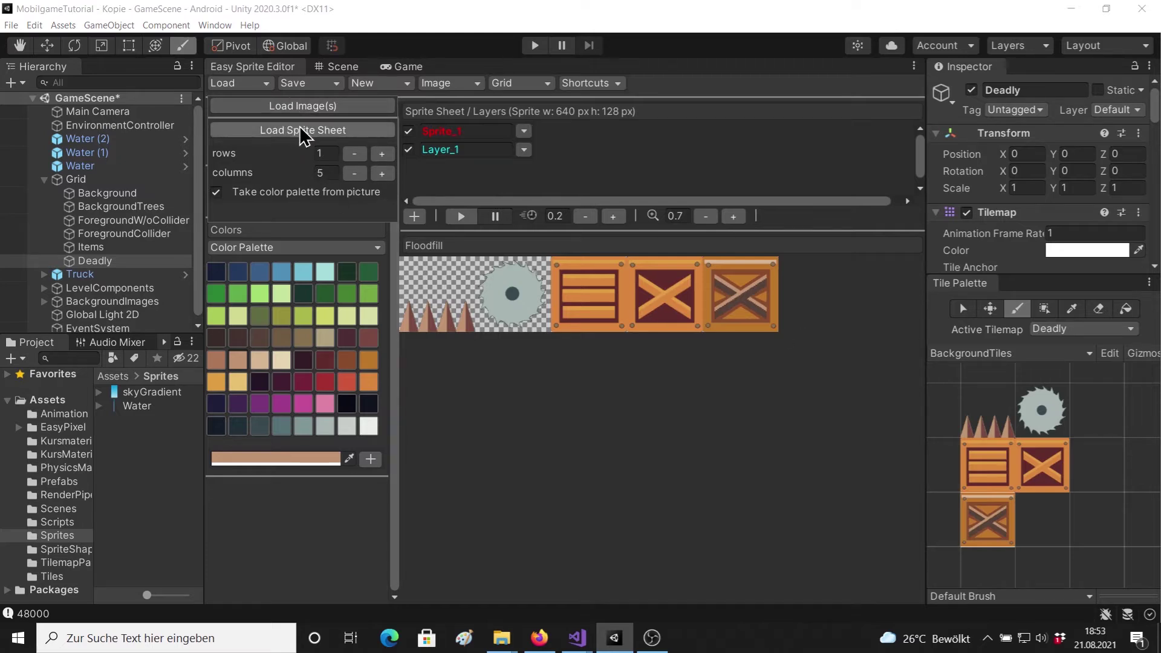
pyautogui.click(305, 140)
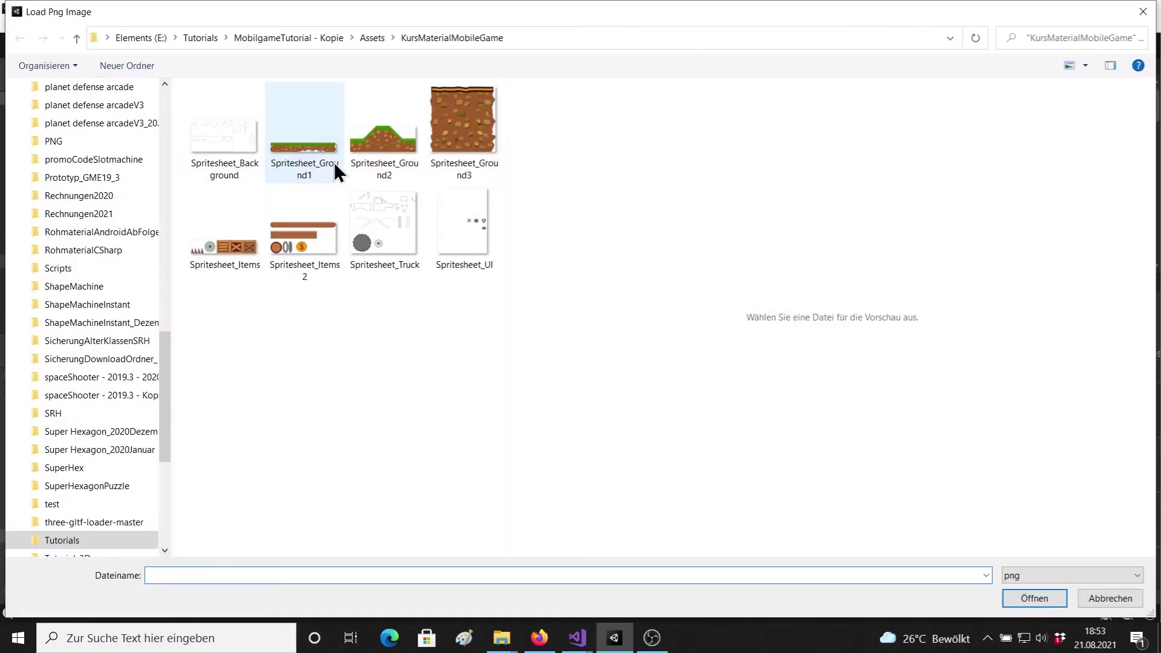
pyautogui.doubleClick(248, 263)
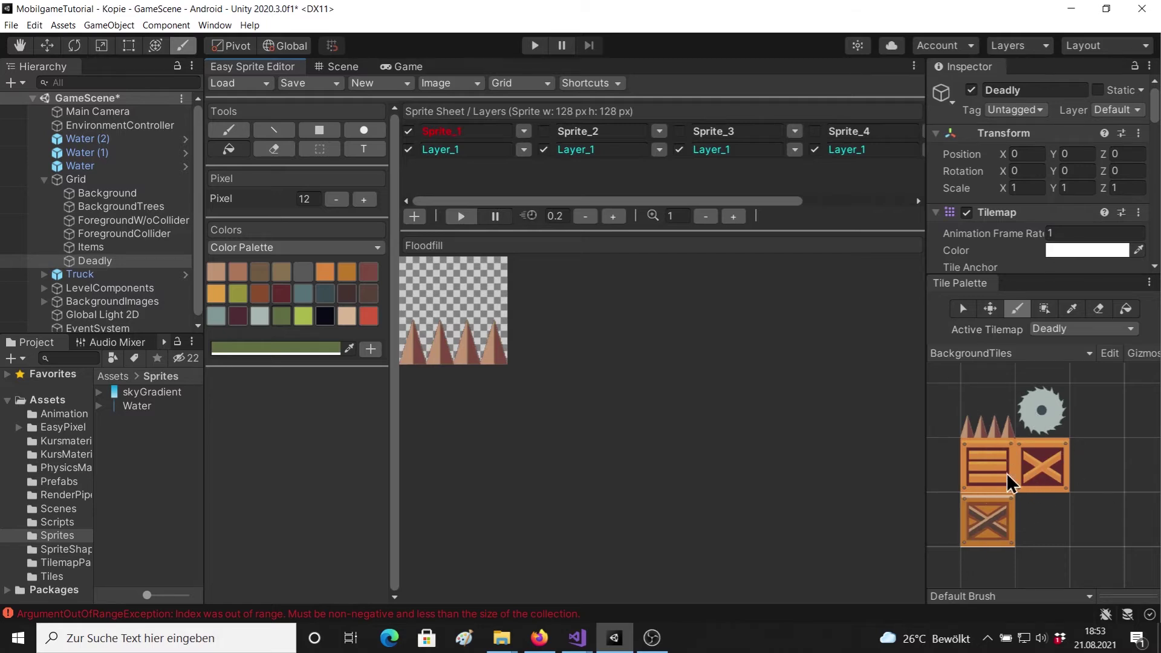
# Preview the saw and crate sprites, then add Layer_2 to the spikes sprite, Sprite_1
pyautogui.click(556, 127)
pyautogui.click(545, 131)
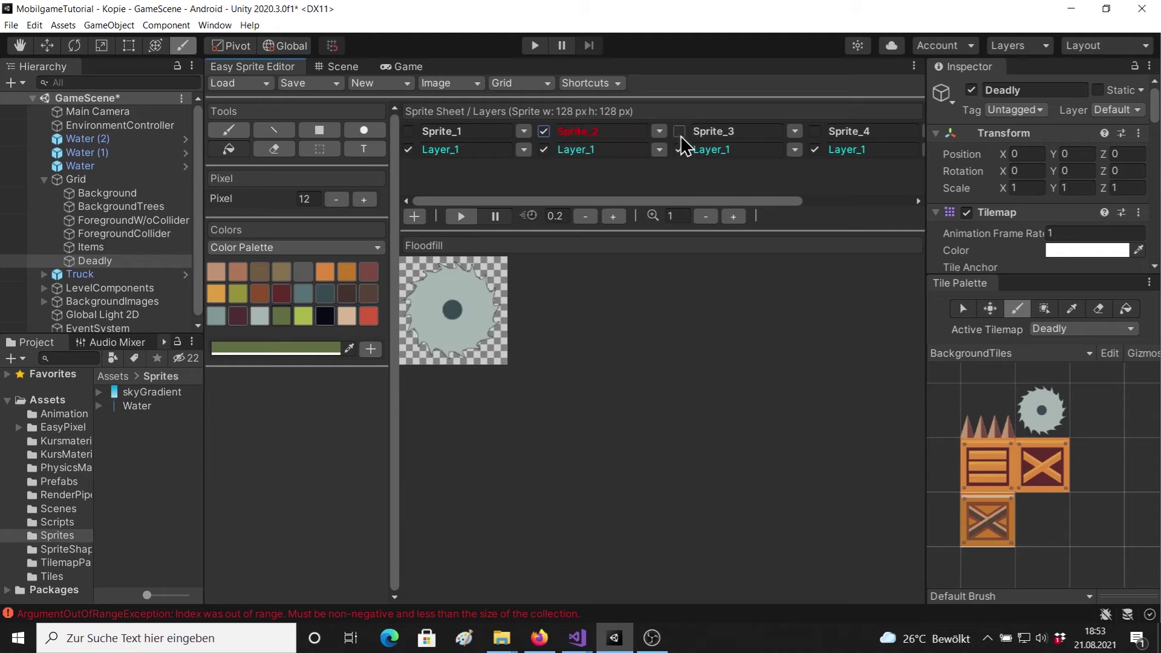
pyautogui.click(680, 131)
pyautogui.click(814, 131)
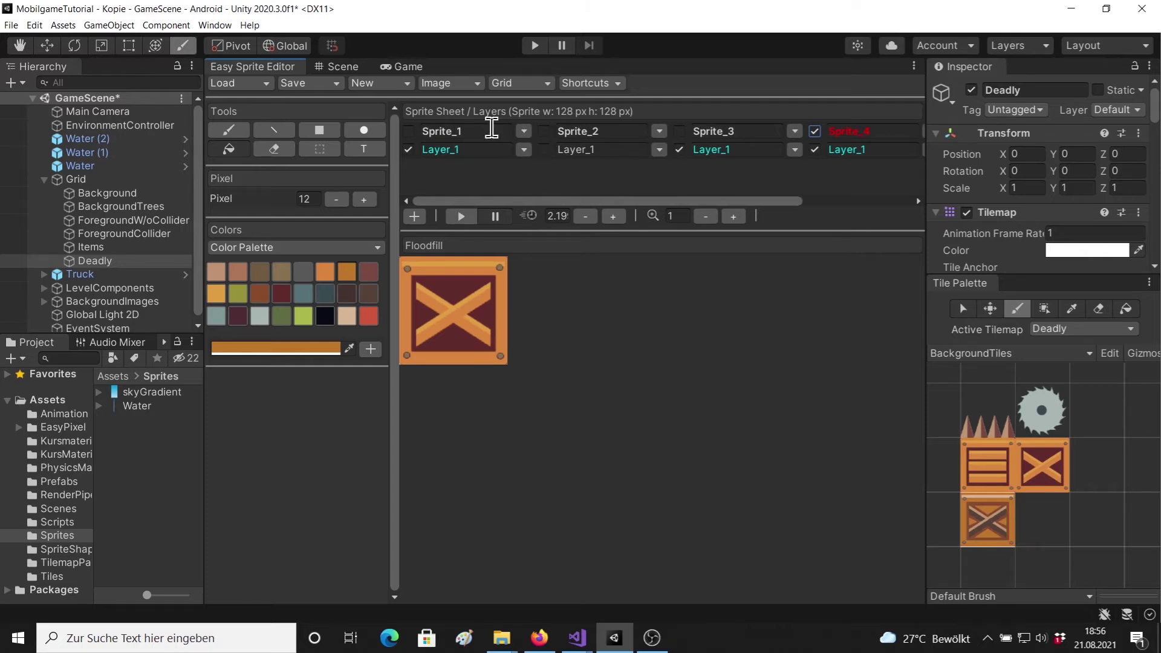
pyautogui.click(409, 131)
pyautogui.click(524, 132)
pyautogui.click(570, 146)
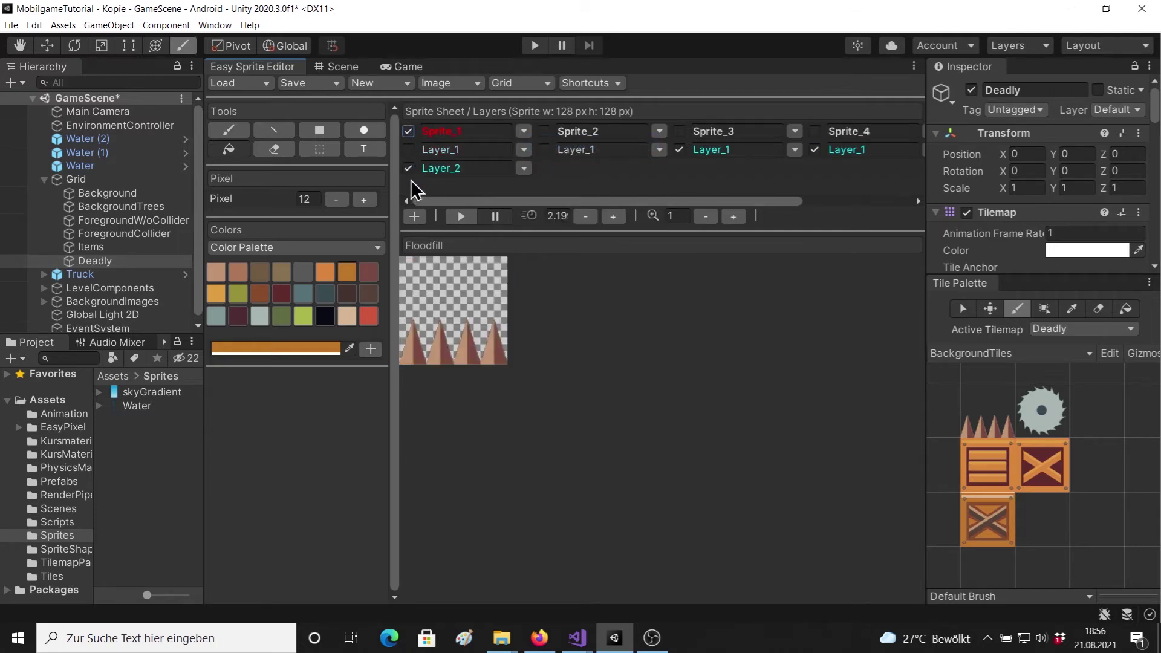
# Choose light orange and the Rectangle tool, select Layer_1, and toggle Layer_2's visibility off and on
pyautogui.click(321, 274)
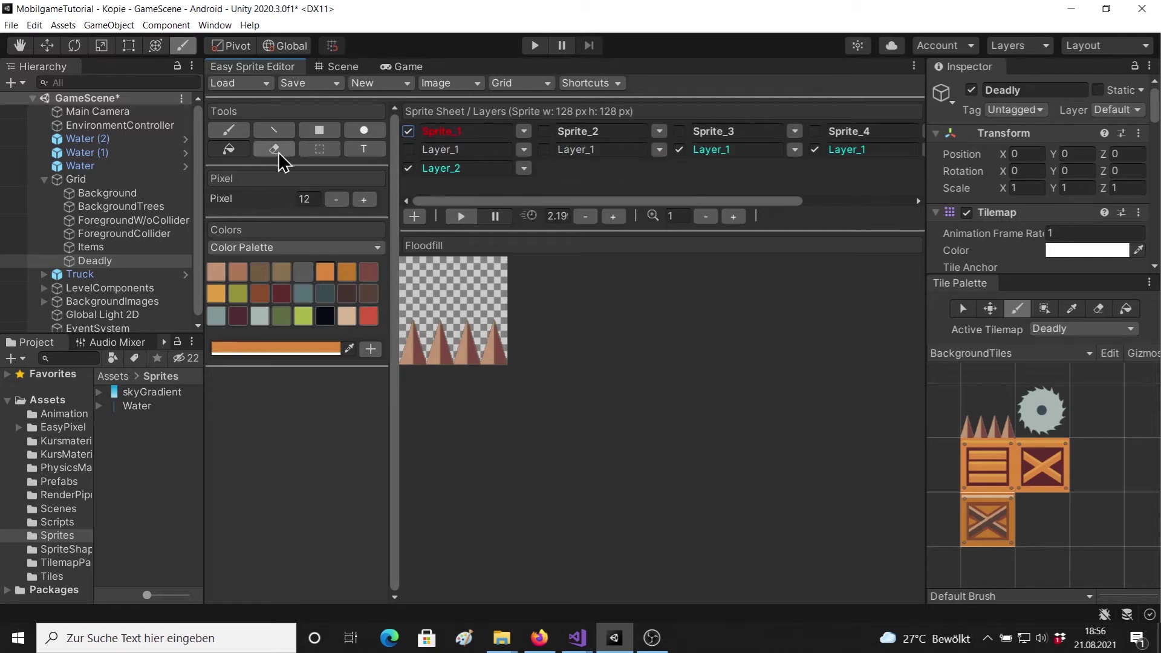
pyautogui.click(230, 129)
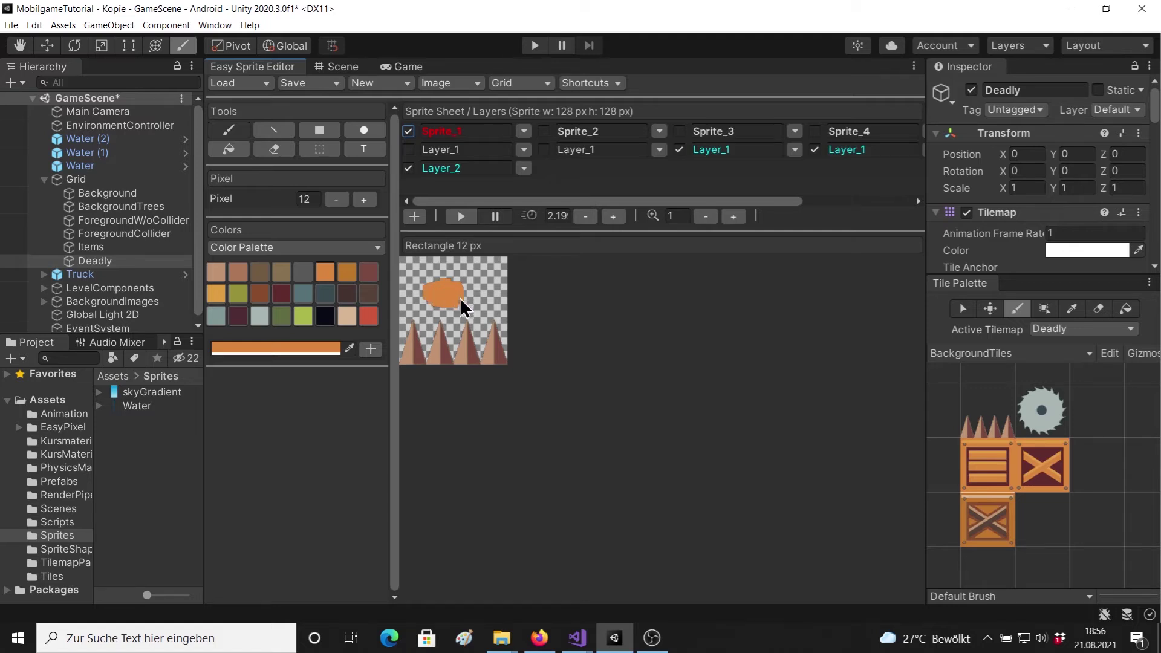
pyautogui.click(524, 168)
pyautogui.click(585, 179)
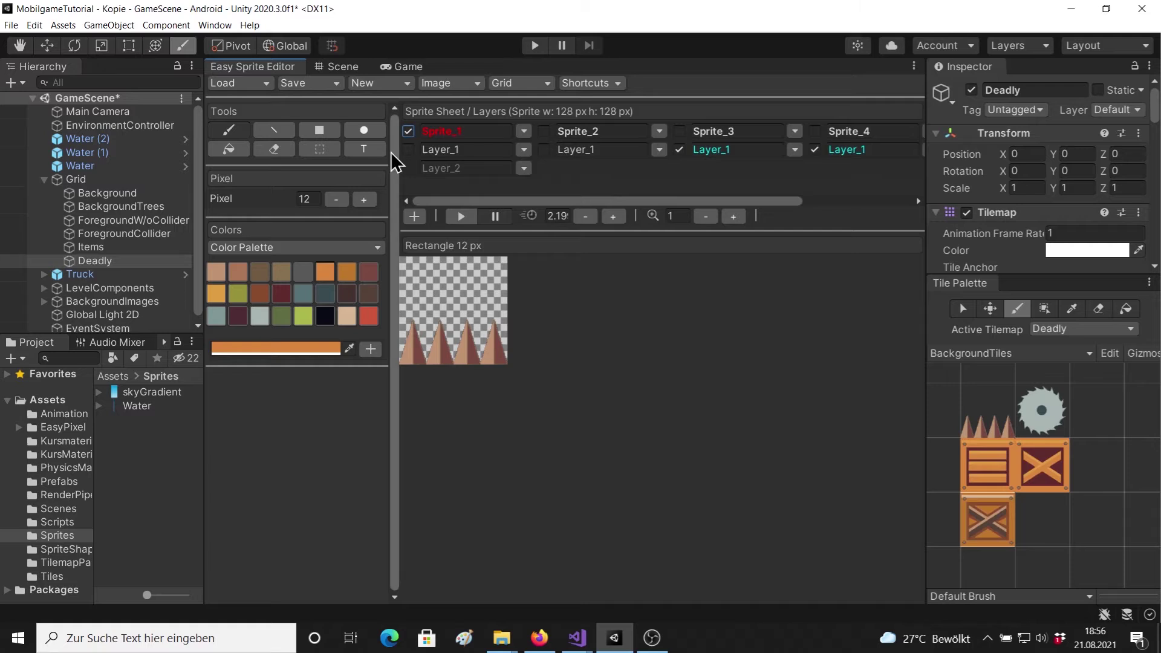
pyautogui.click(409, 149)
pyautogui.click(524, 168)
pyautogui.click(604, 177)
# Undo the last stroke, erase pixels, then paint a tan rectangle patch above the spikes
pyautogui.hotkey('ctrl', 'z')
pyautogui.click(271, 150)
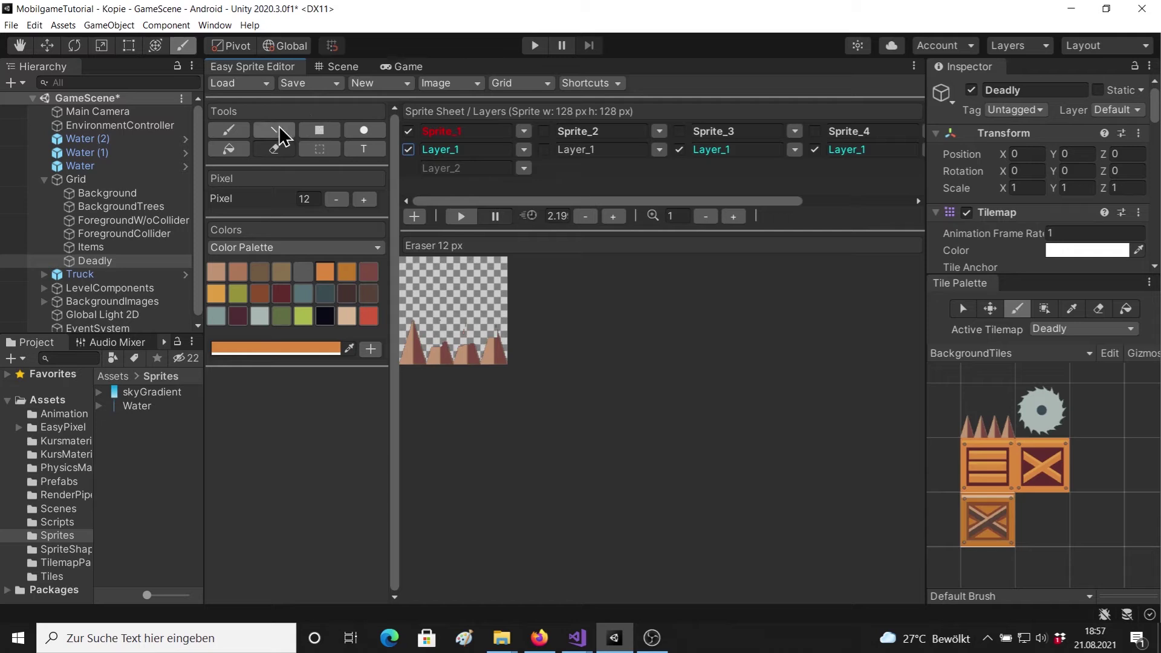
pyautogui.click(220, 132)
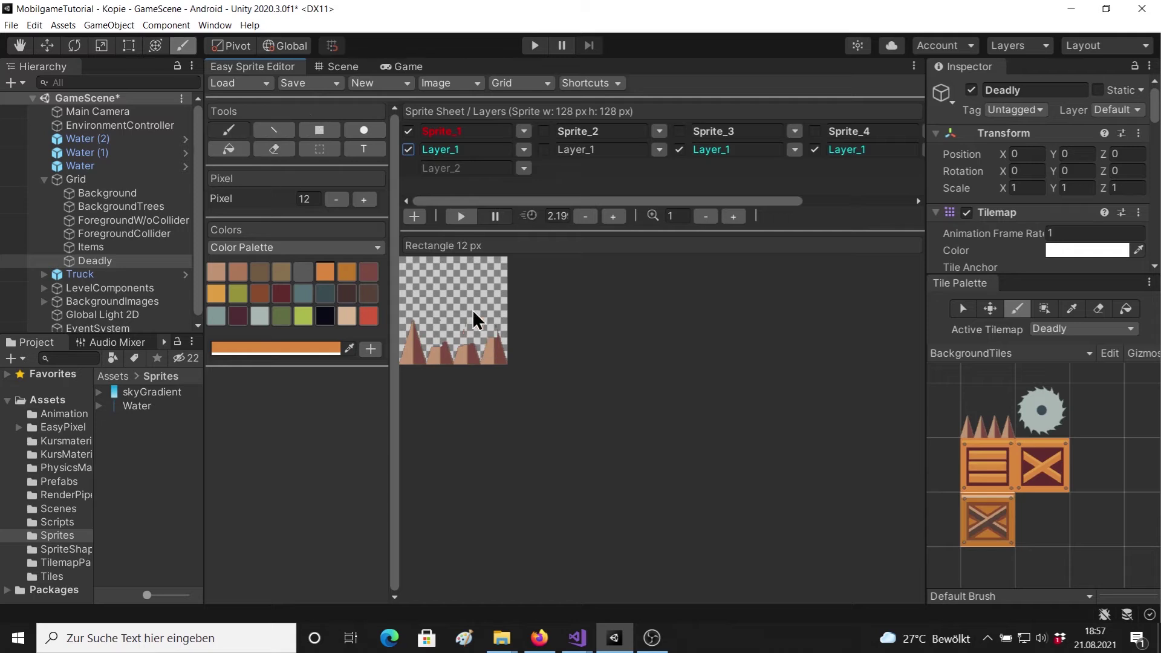
pyautogui.click(282, 276)
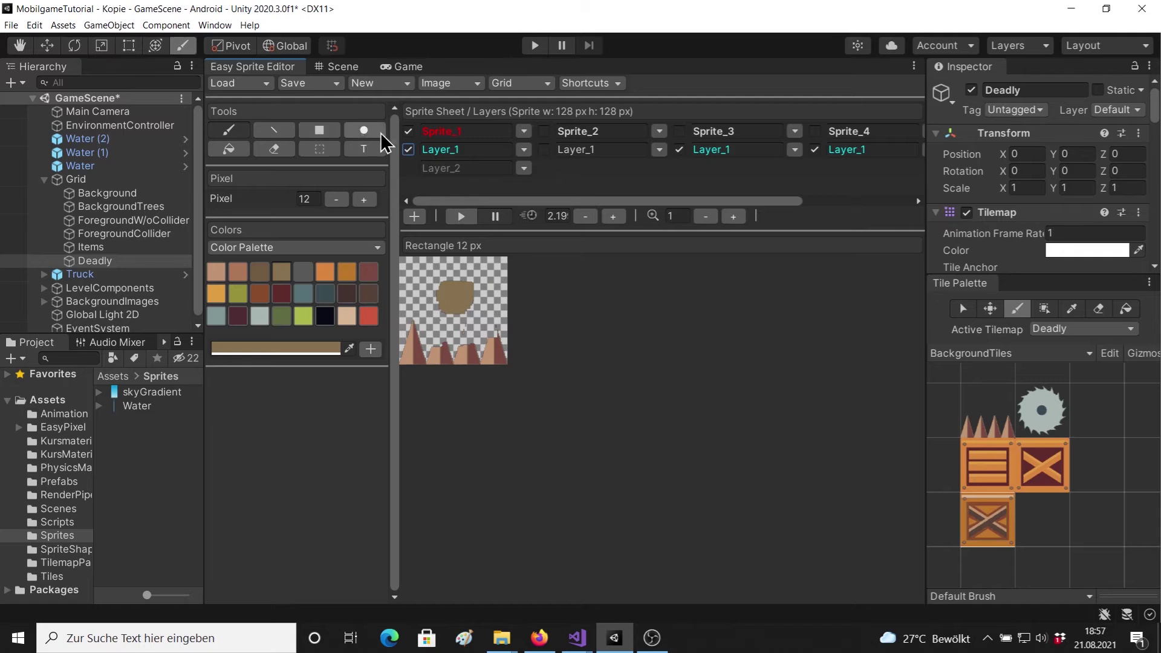
# Flood-fill the sprite's transparent background with rust brown
pyautogui.click(229, 149)
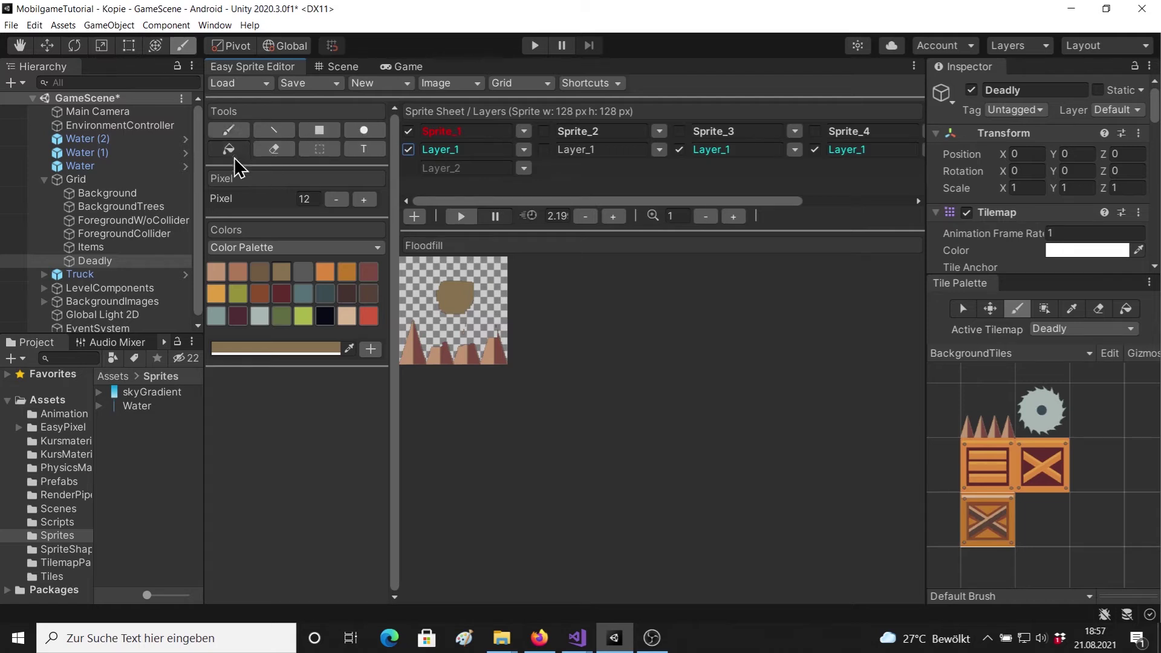
pyautogui.click(264, 292)
pyautogui.click(422, 317)
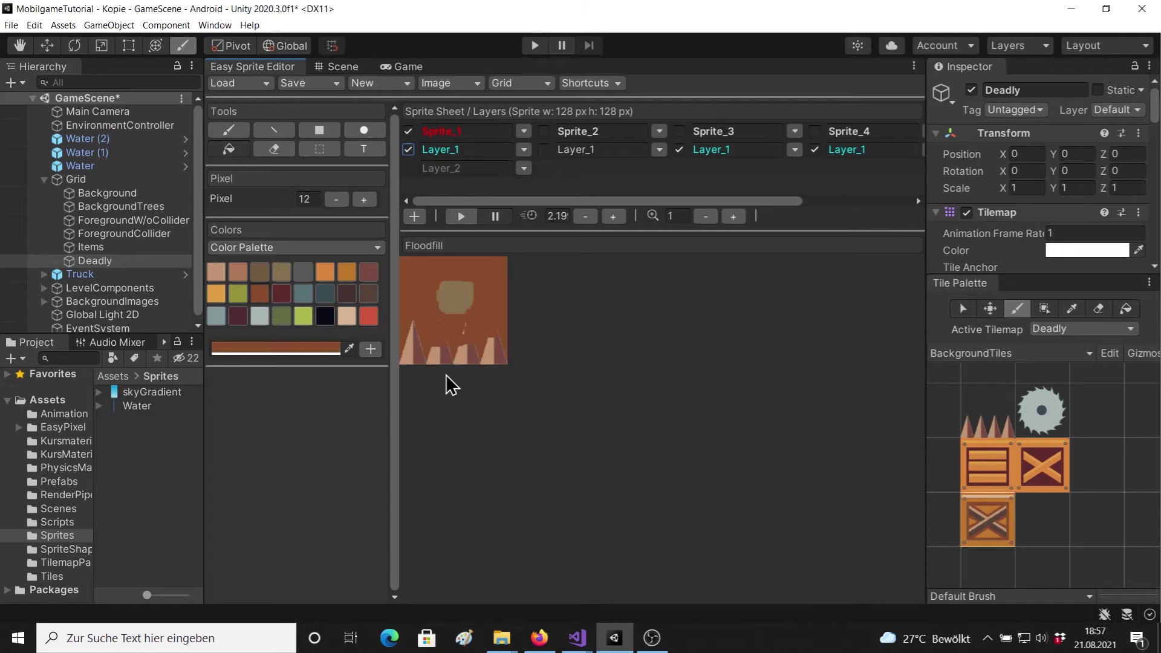
pyautogui.click(510, 84)
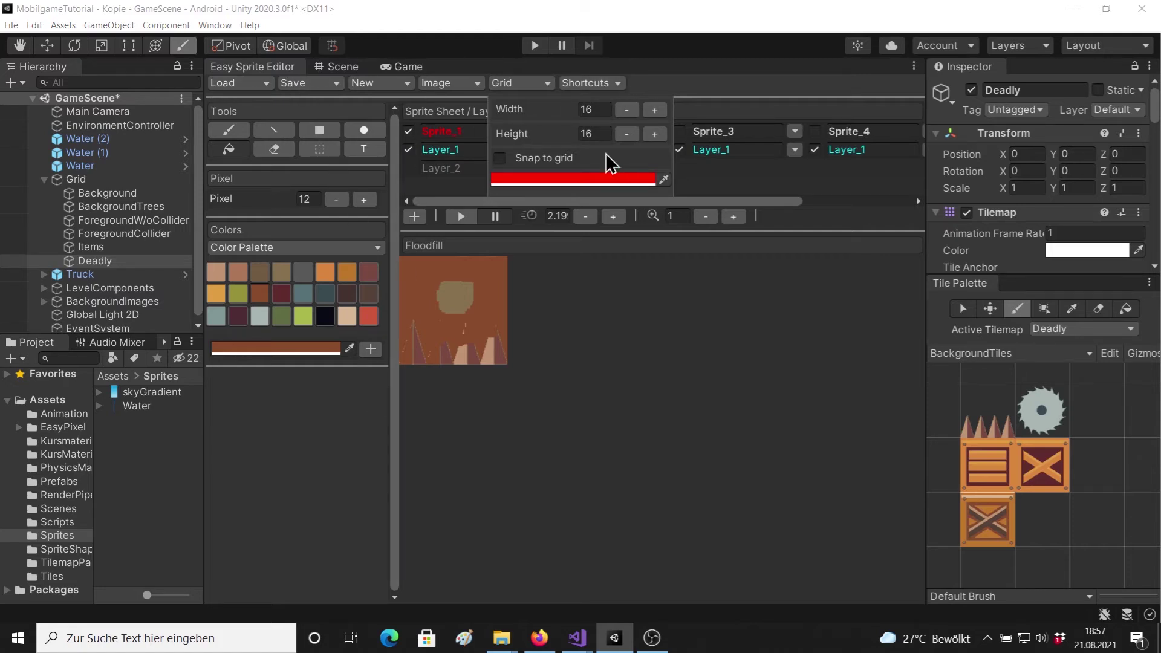
pyautogui.click(379, 83)
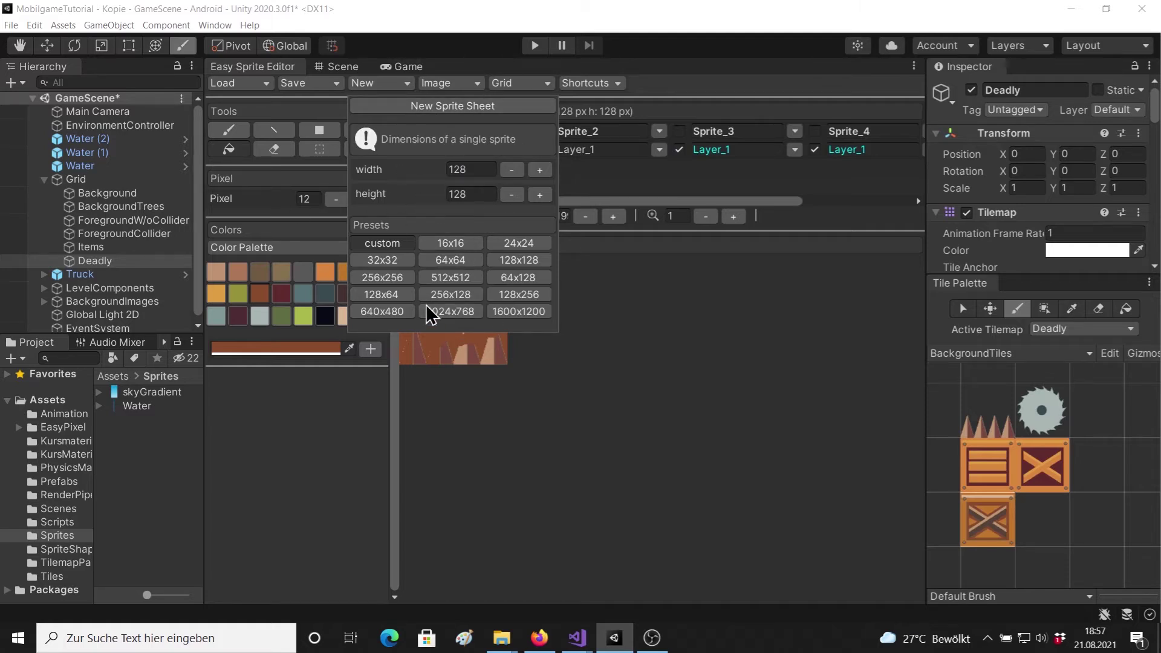
pyautogui.click(625, 333)
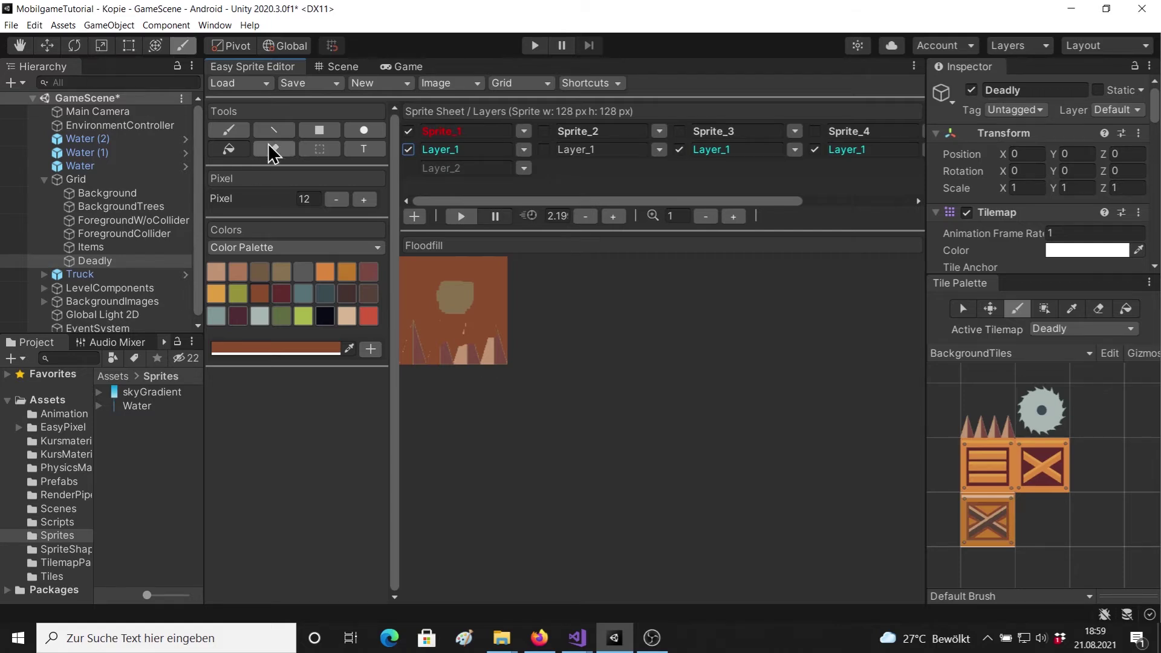
# Load all ten KnightIdle frame images into Easy Sprite Editor
pyautogui.click(230, 83)
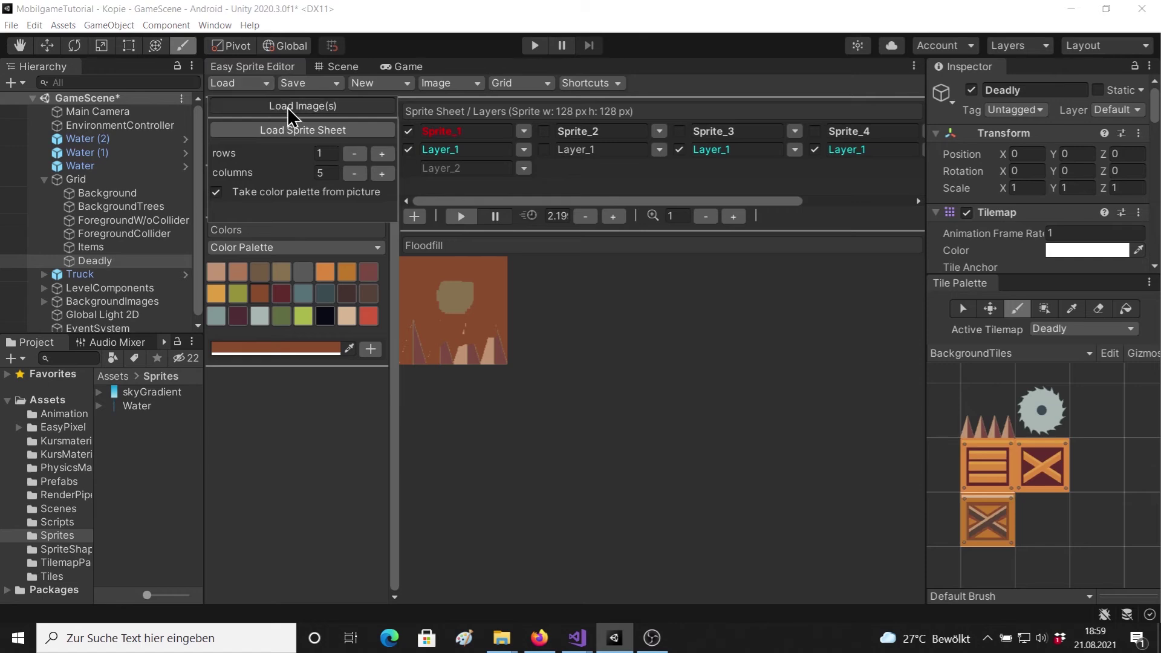
pyautogui.click(288, 108)
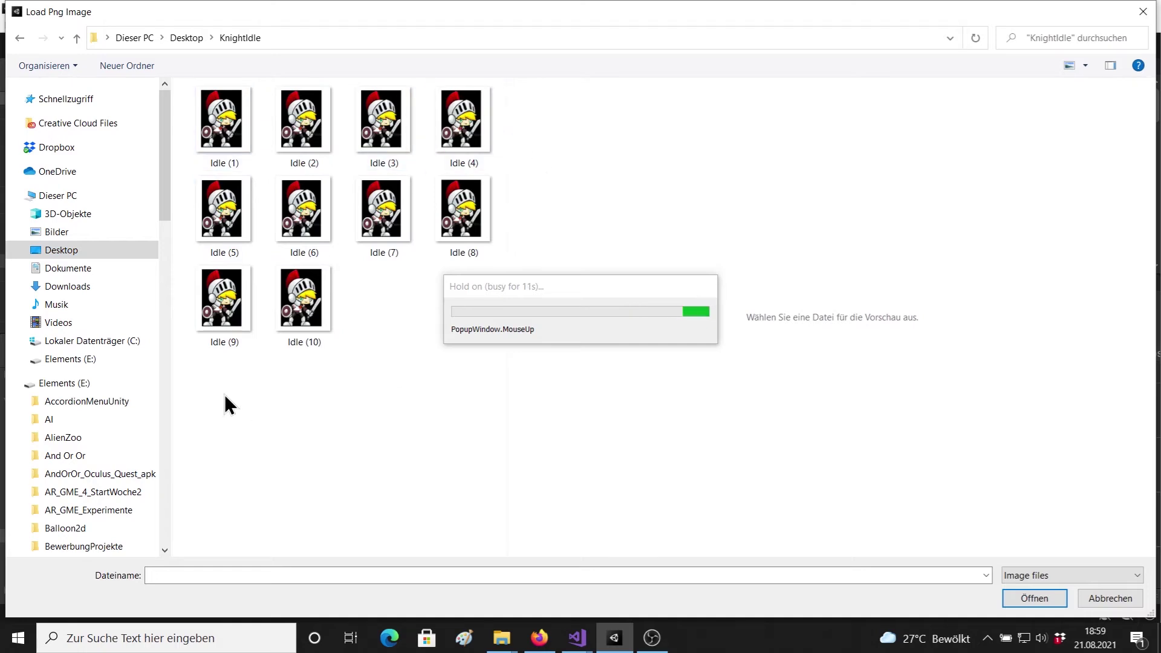
pyautogui.moveTo(208, 396); pyautogui.dragTo(485, 96)
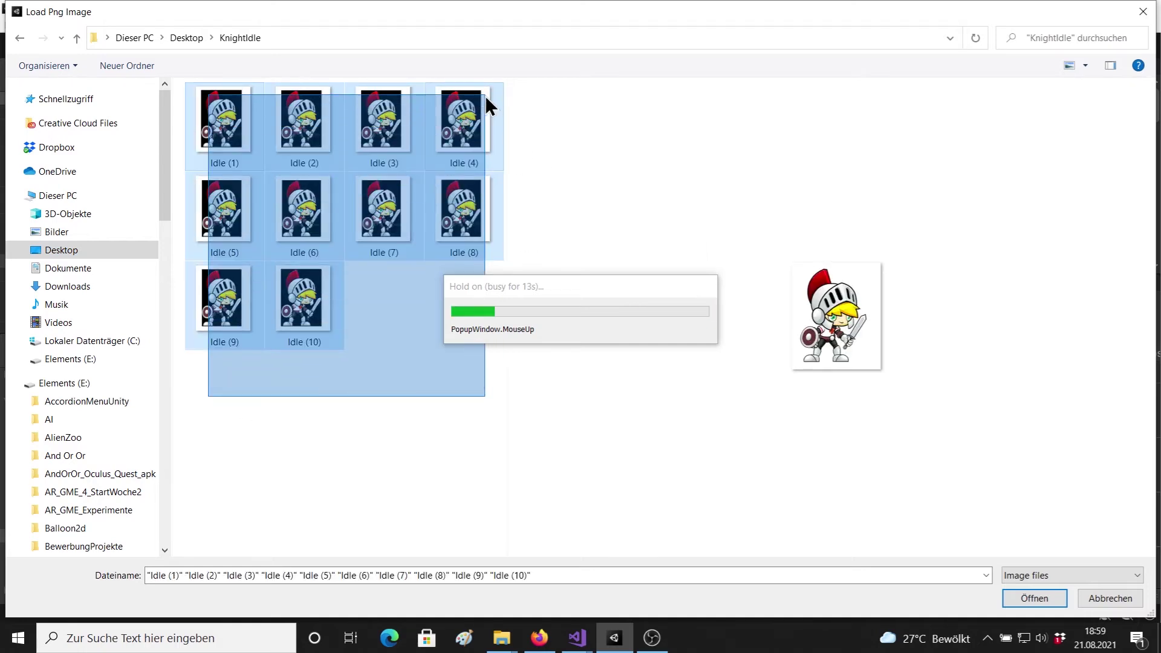
pyautogui.click(1038, 598)
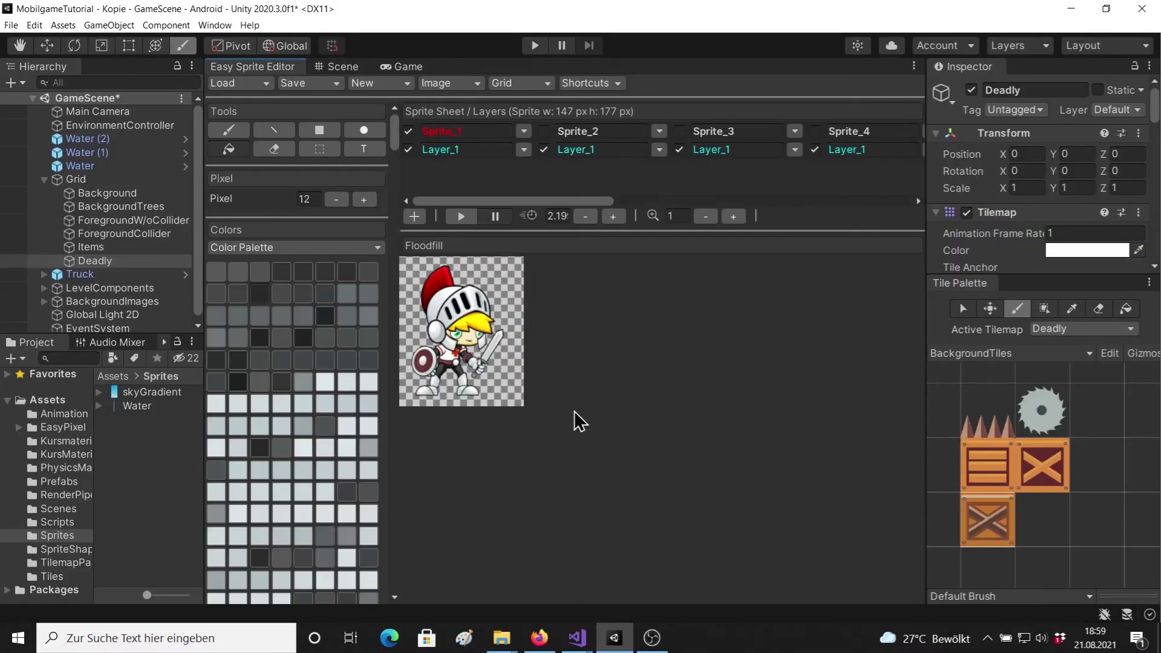
pyautogui.scroll(-5, 284, 362)
pyautogui.scroll(5, 309, 404)
# Save the frames as sprite sheet Spritesheet_Knight with 10 columns
pyautogui.click(294, 85)
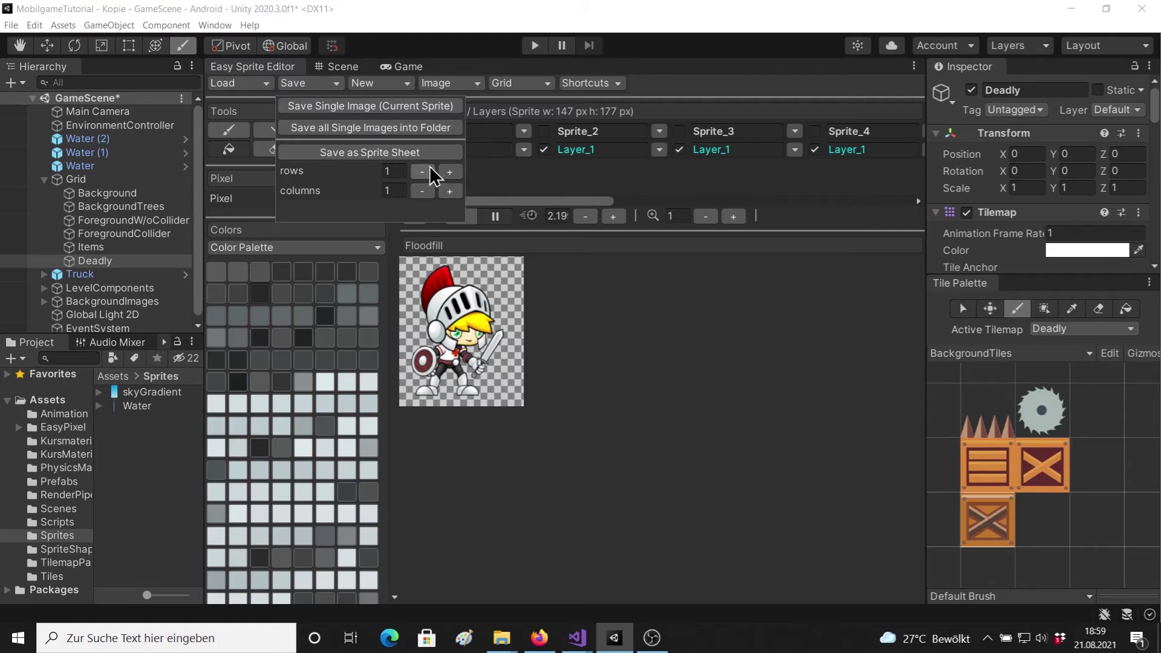
pyautogui.click(393, 194)
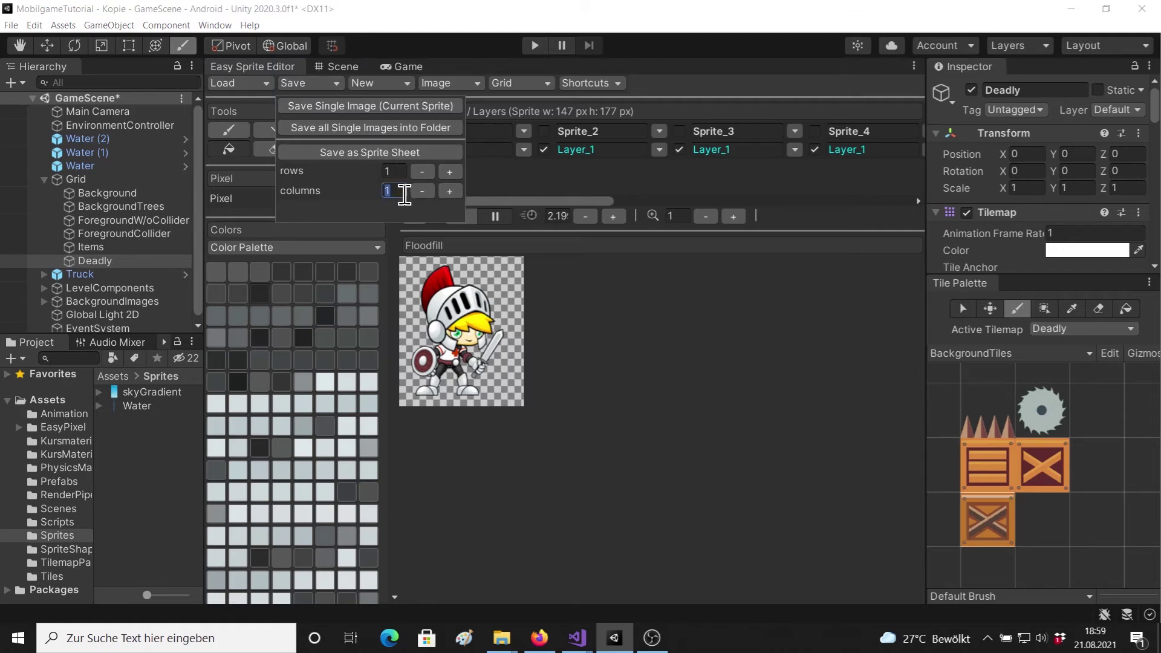
pyautogui.write('10')
pyautogui.click(421, 153)
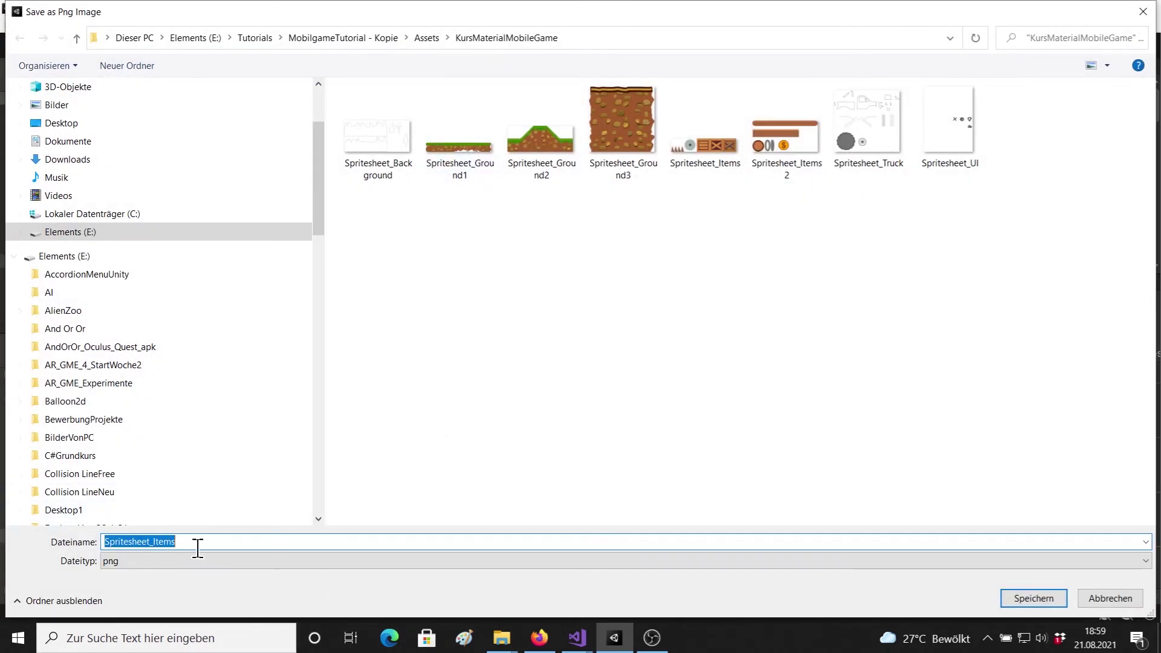
pyautogui.press('Return')
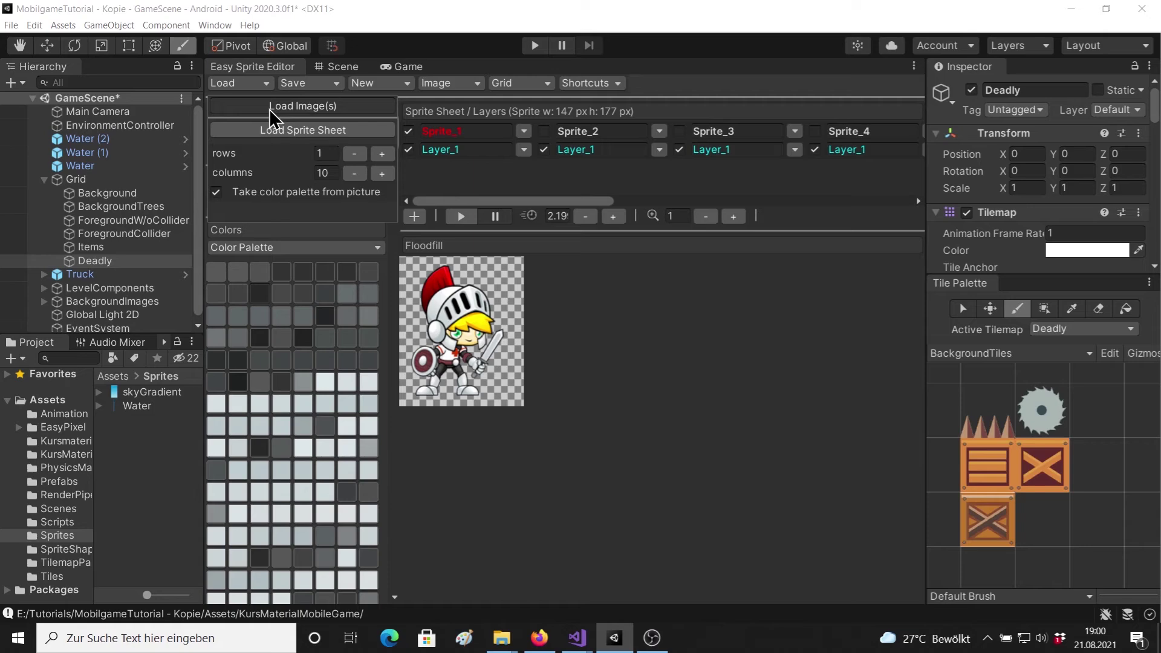
# Try loading Spritesheet_Knight, then close the stalled file dialog
pyautogui.click(270, 118)
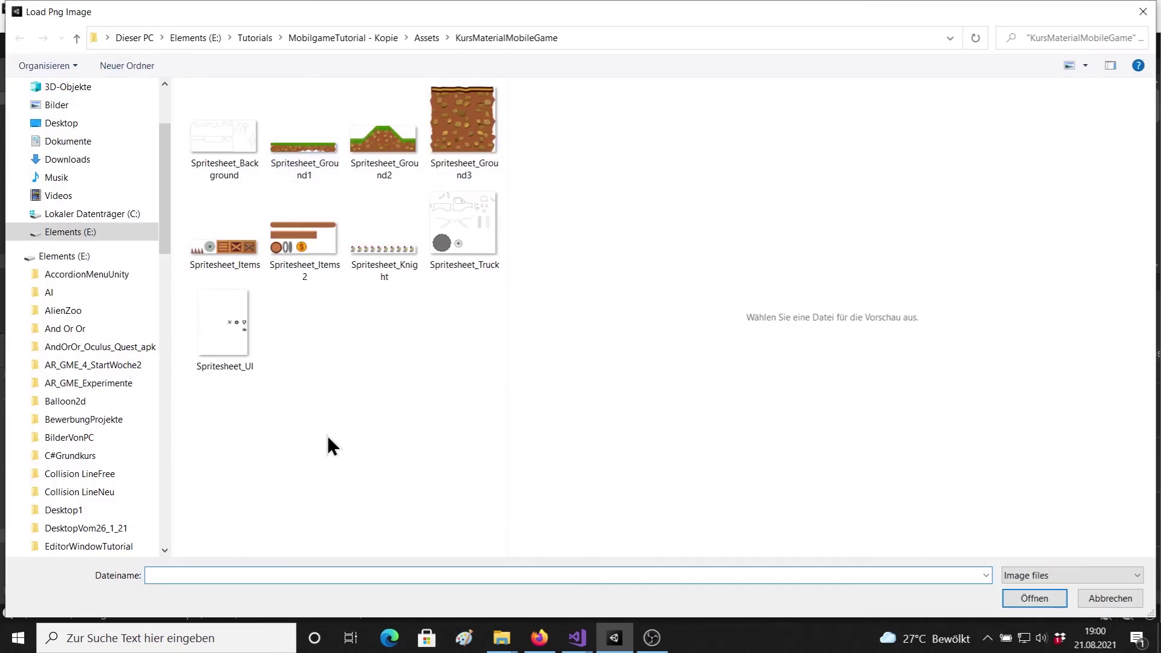
pyautogui.click(390, 253)
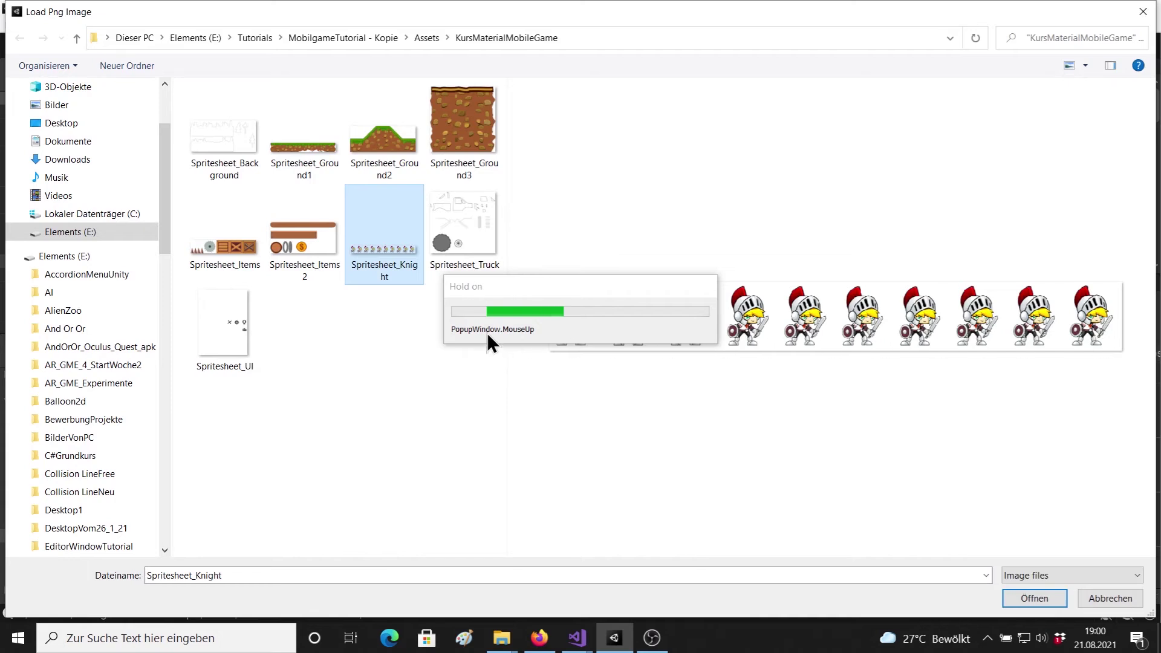
pyautogui.click(1146, 18)
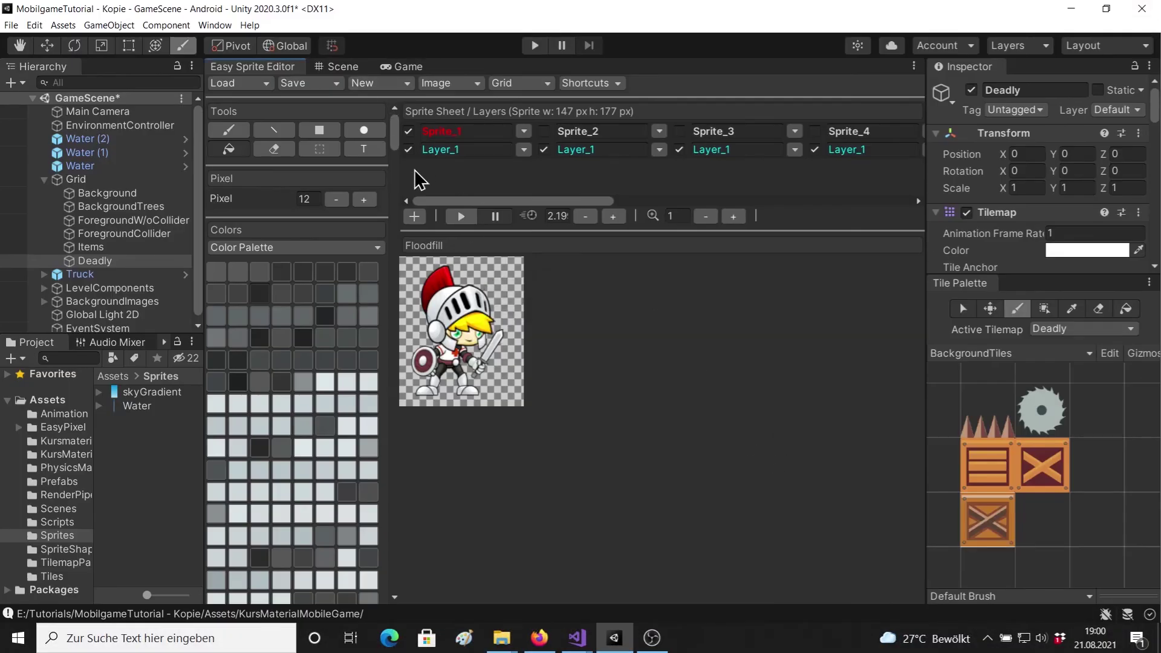
# Play the knight preview, lower its frame time from 2.19 to 0.40, and fold the Grid group
pyautogui.click(462, 218)
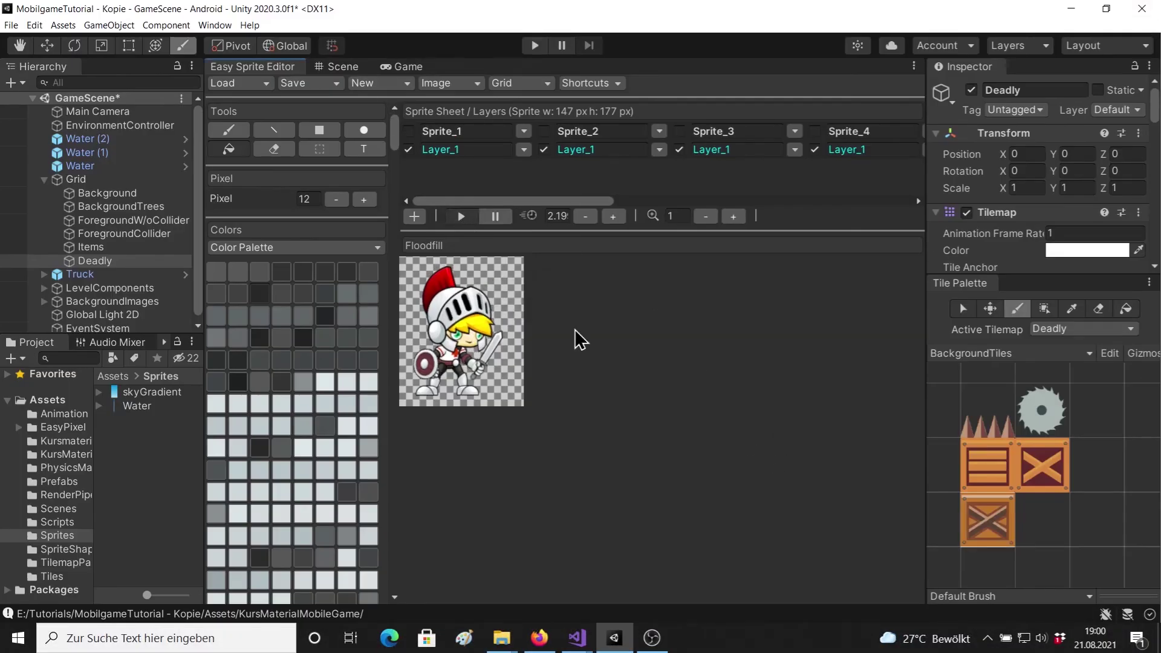
pyautogui.click(583, 218)
pyautogui.click(582, 218)
pyautogui.click(583, 218)
pyautogui.click(584, 218)
pyautogui.click(584, 217)
pyautogui.click(583, 218)
pyautogui.click(584, 218)
pyautogui.click(584, 218)
pyautogui.click(584, 218)
pyautogui.click(583, 217)
pyautogui.click(584, 218)
pyautogui.click(584, 217)
pyautogui.click(584, 218)
pyautogui.click(584, 217)
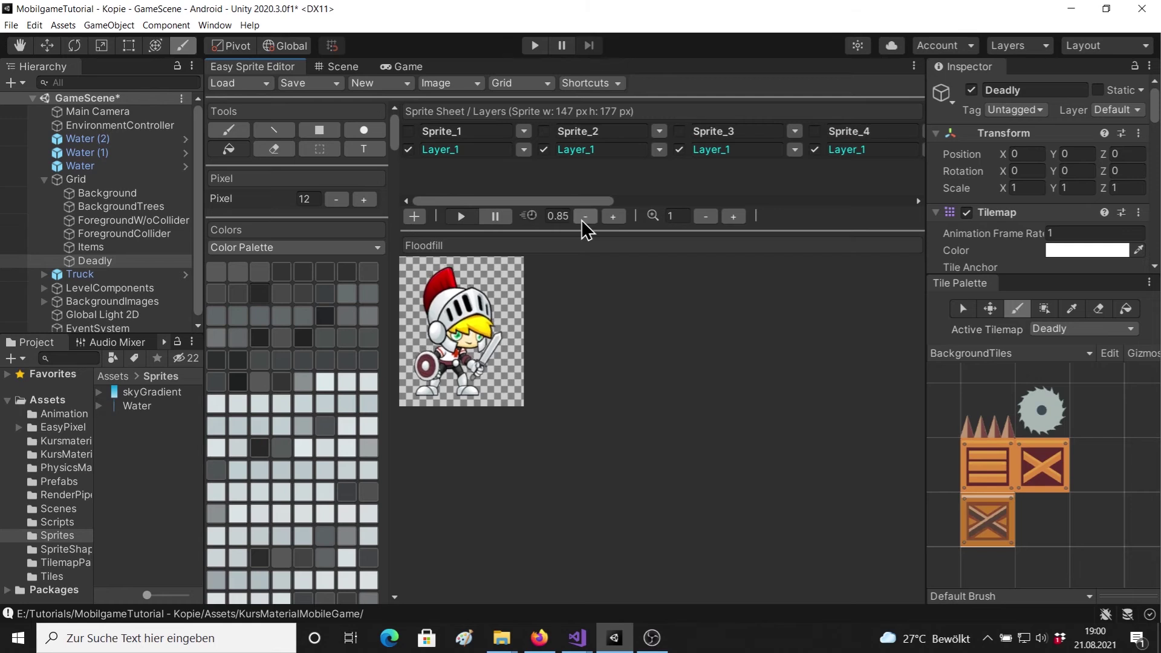
pyautogui.click(583, 218)
pyautogui.click(584, 218)
pyautogui.click(583, 218)
pyautogui.click(583, 218)
pyautogui.click(583, 218)
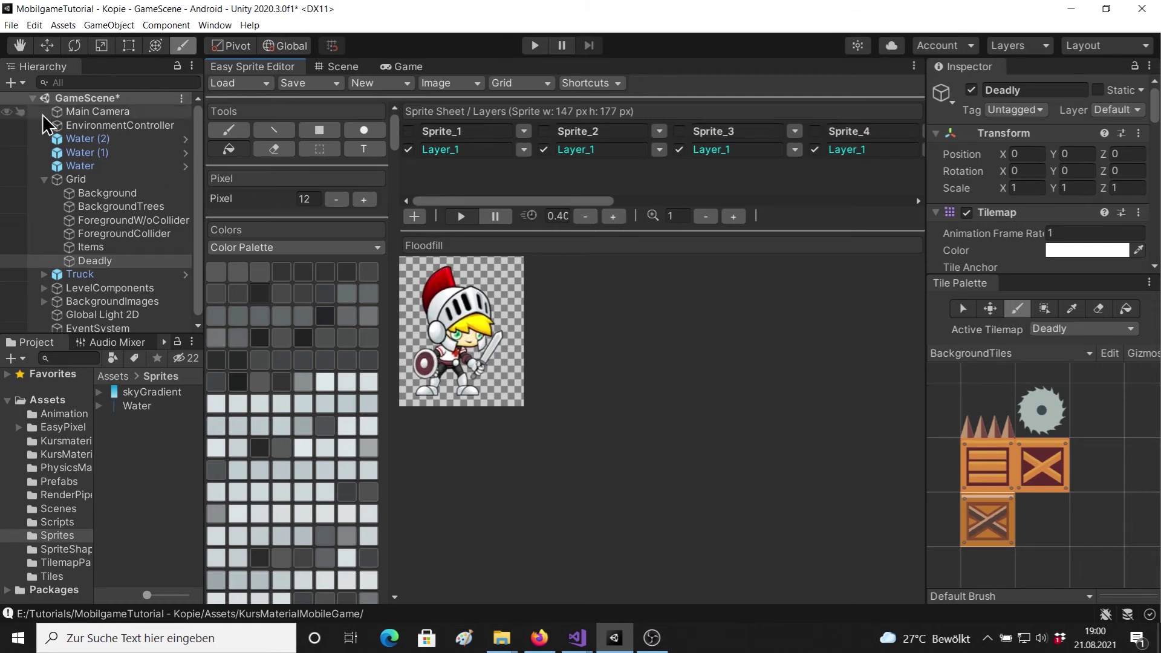
pyautogui.click(44, 179)
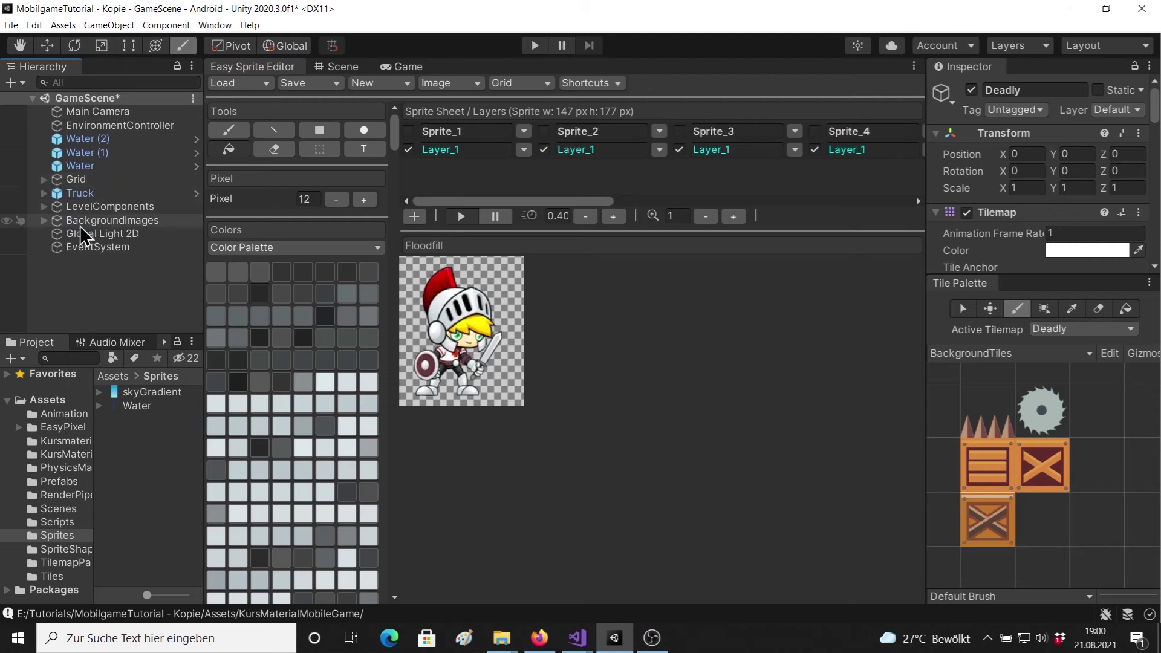
# Add a 2D Sprites Square object to the scene from the Hierarchy
pyautogui.rightClick(74, 263)
pyautogui.moveTo(127, 447)
pyautogui.moveTo(263, 433)
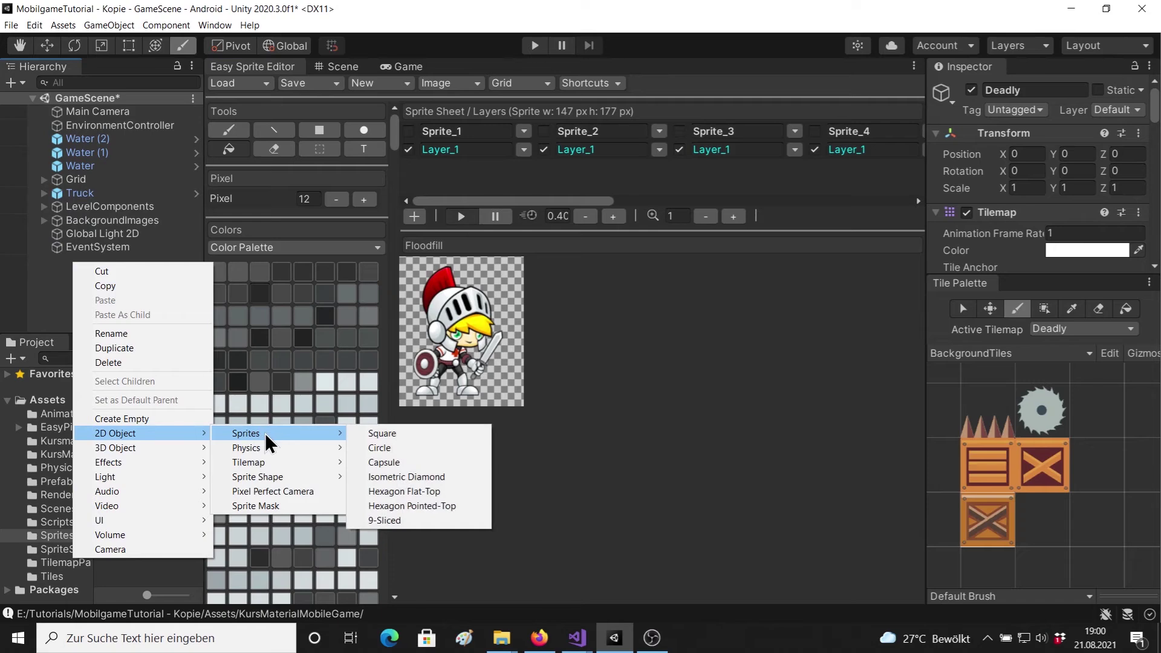
pyautogui.click(403, 437)
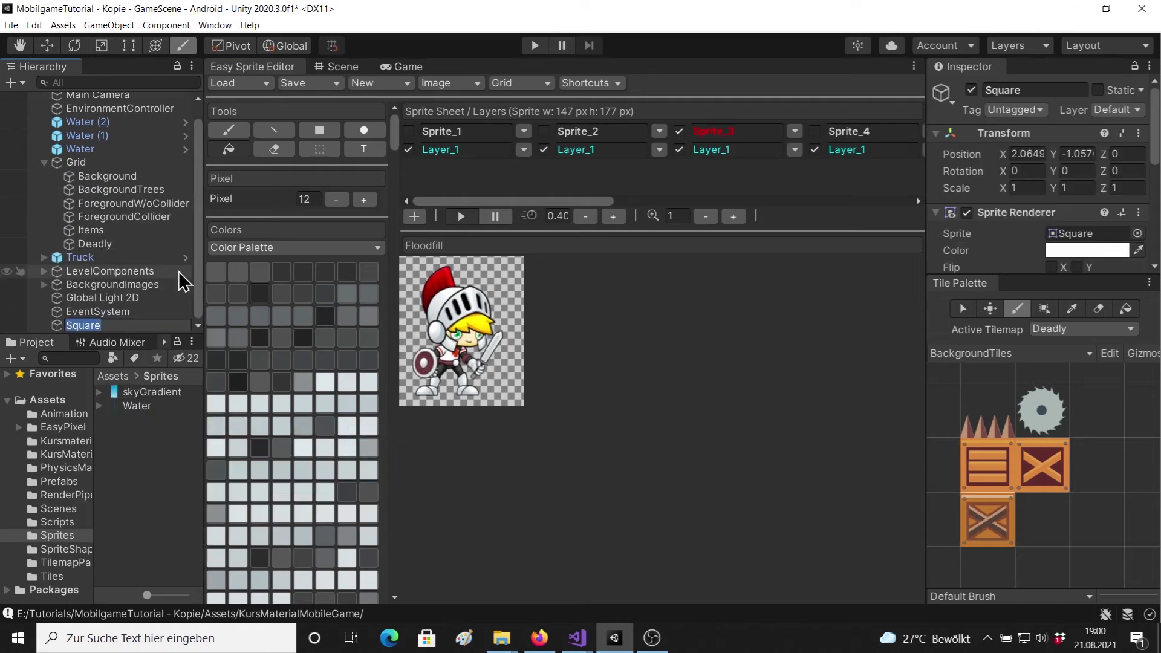
pyautogui.click(348, 67)
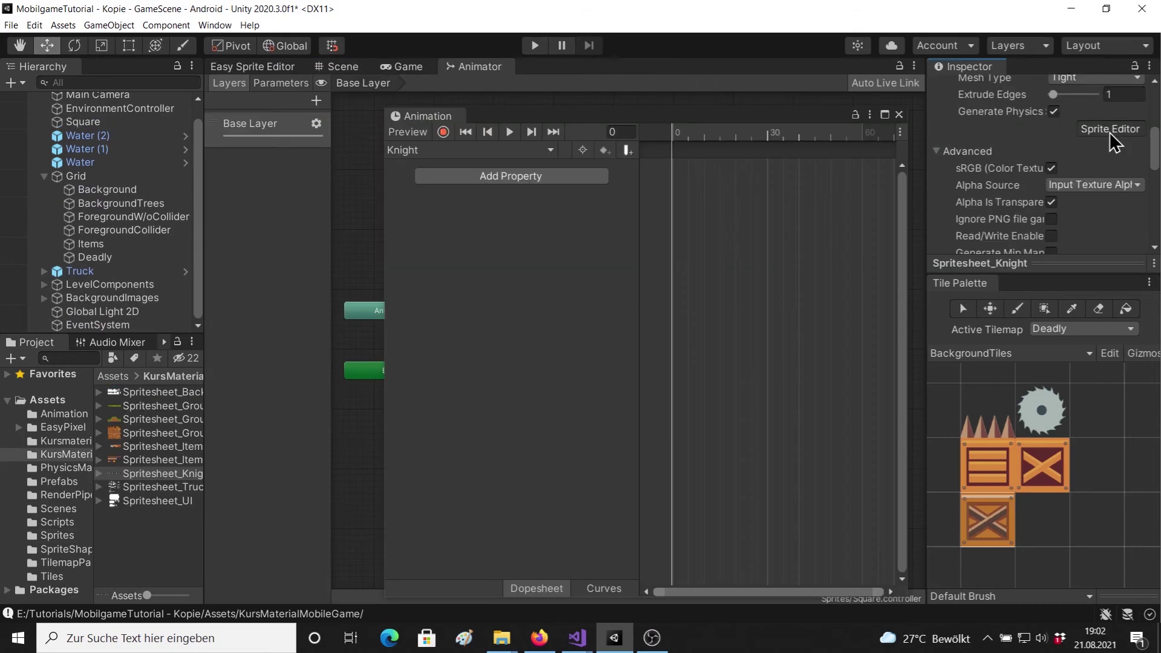
# Slice Spritesheet_Knight by cell count into 10 columns and apply the slicing
pyautogui.click(1110, 129)
pyautogui.click(626, 342)
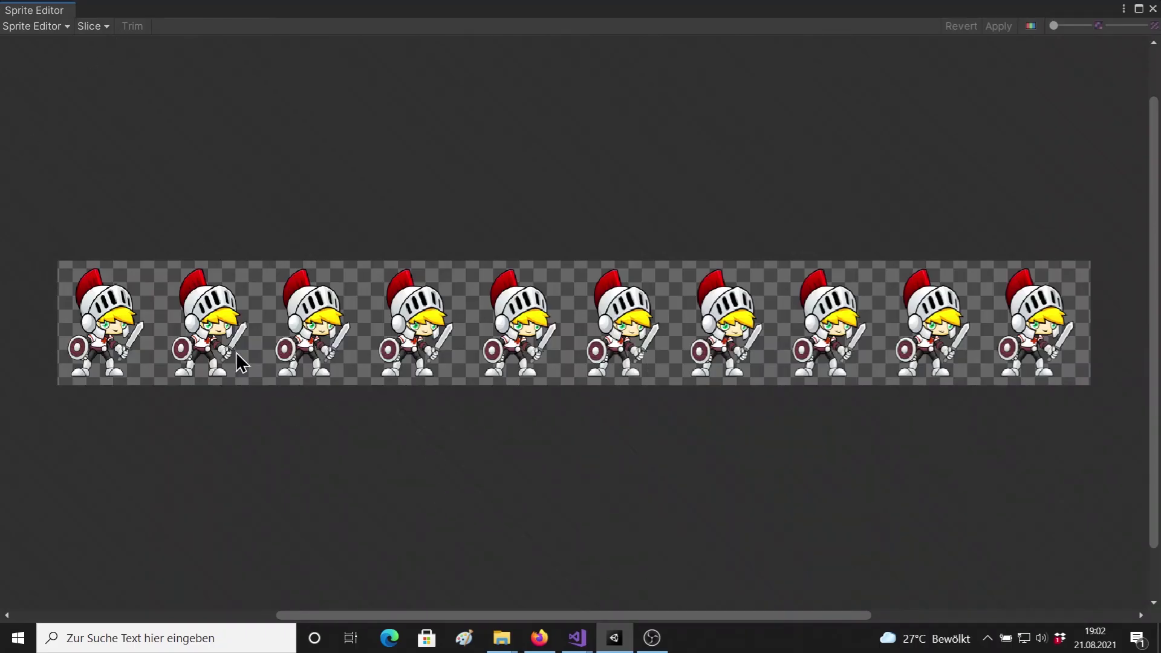
pyautogui.click(93, 31)
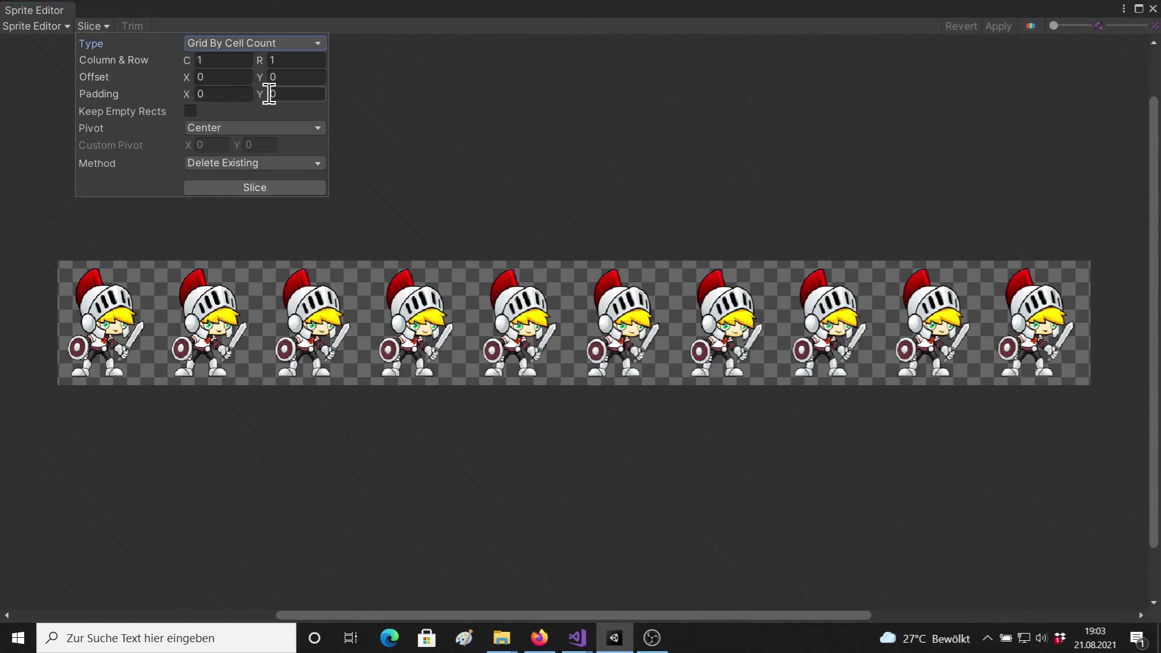
pyautogui.click(301, 62)
pyautogui.click(221, 60)
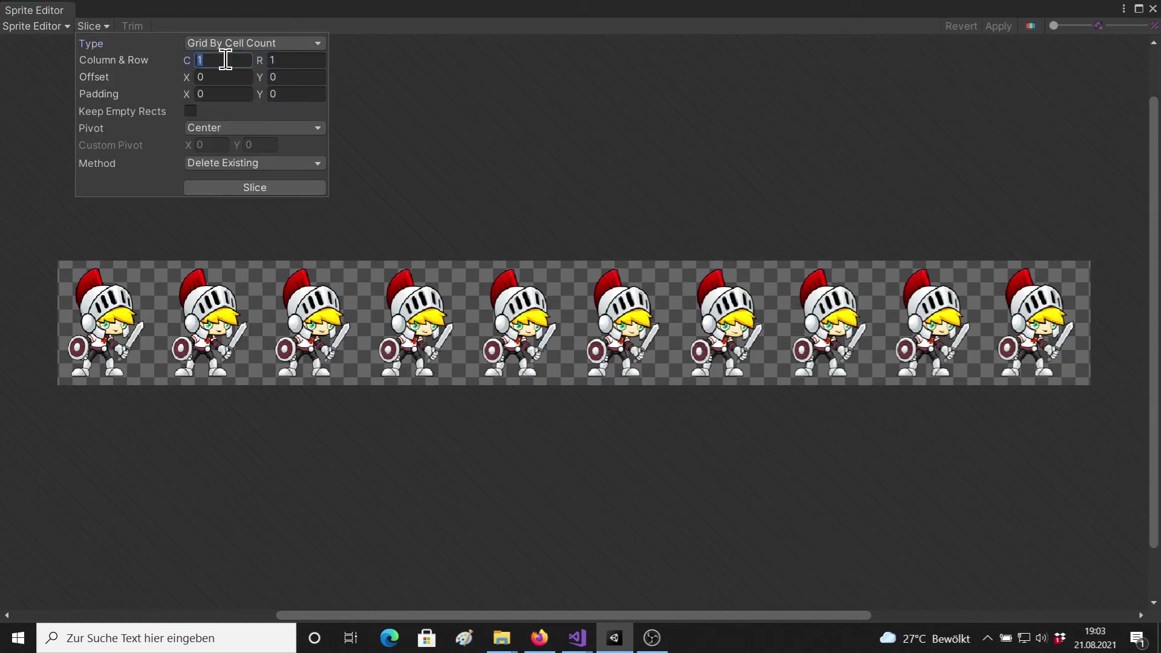
pyautogui.write('0')
pyautogui.click(282, 192)
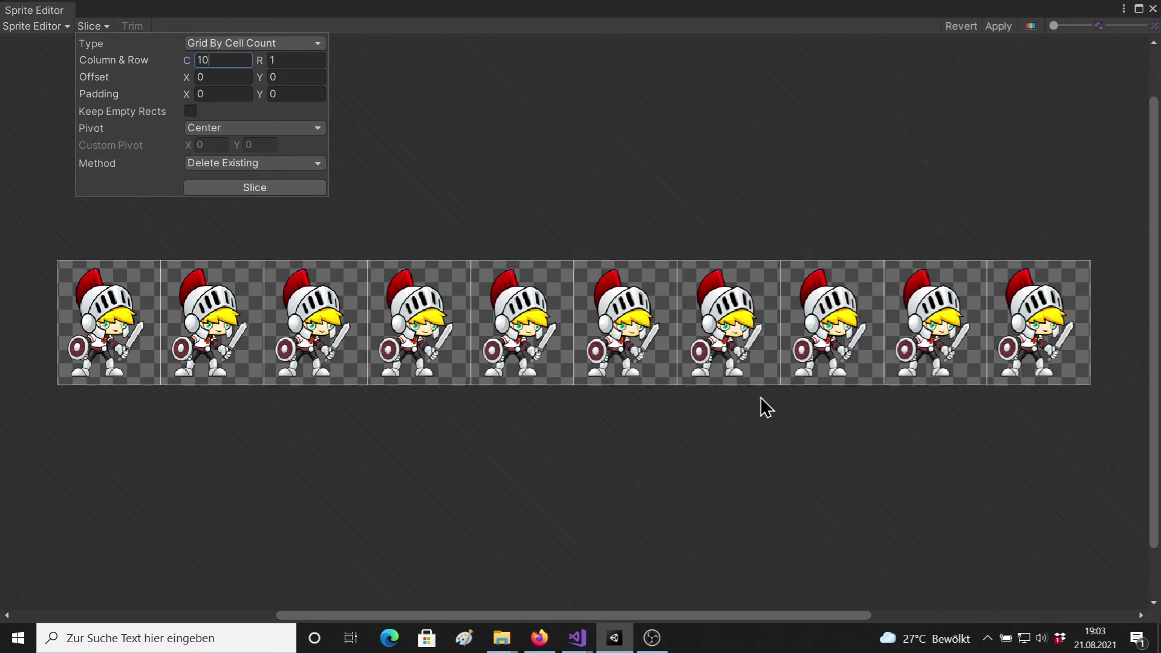
pyautogui.click(995, 27)
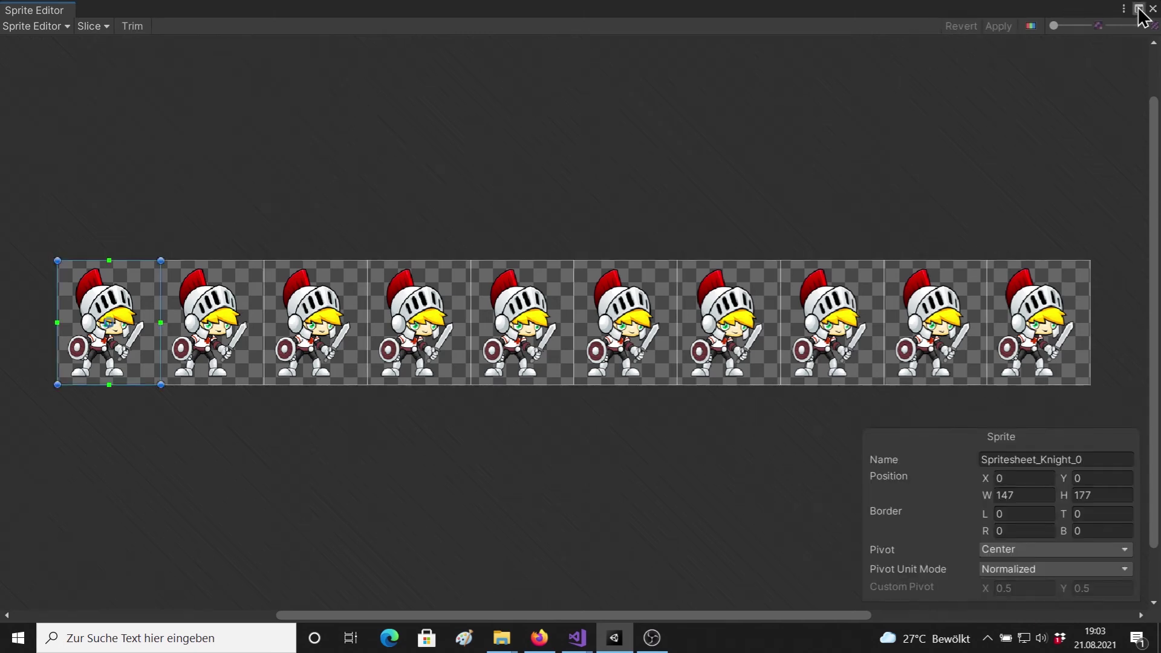
pyautogui.click(1153, 8)
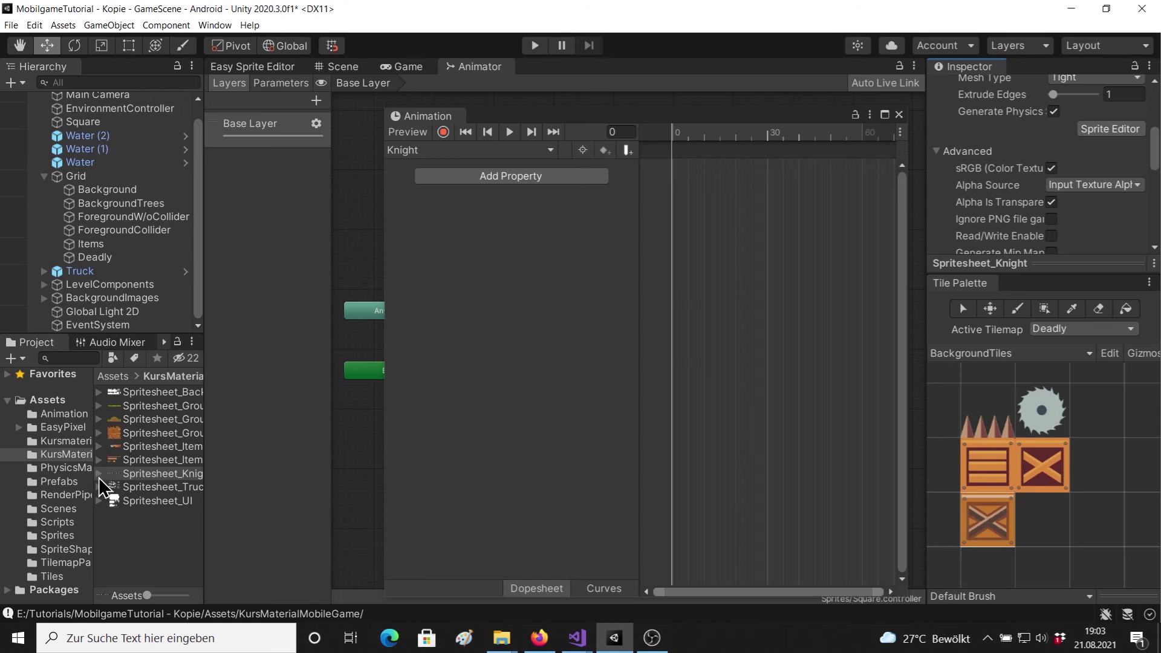
pyautogui.click(99, 475)
# Drag all ten sliced Spritesheet_Knight frames into the Square's Animation window
pyautogui.click(158, 487)
pyautogui.scroll(-2, 159, 527)
pyautogui.keyDown('shift'); pyautogui.click(159, 552); pyautogui.keyUp('shift')
pyautogui.moveTo(159, 552)
pyautogui.mouseDown()
pyautogui.moveTo(791, 217)
pyautogui.moveTo(771, 195)
pyautogui.moveTo(862, 170)
pyautogui.mouseUp()
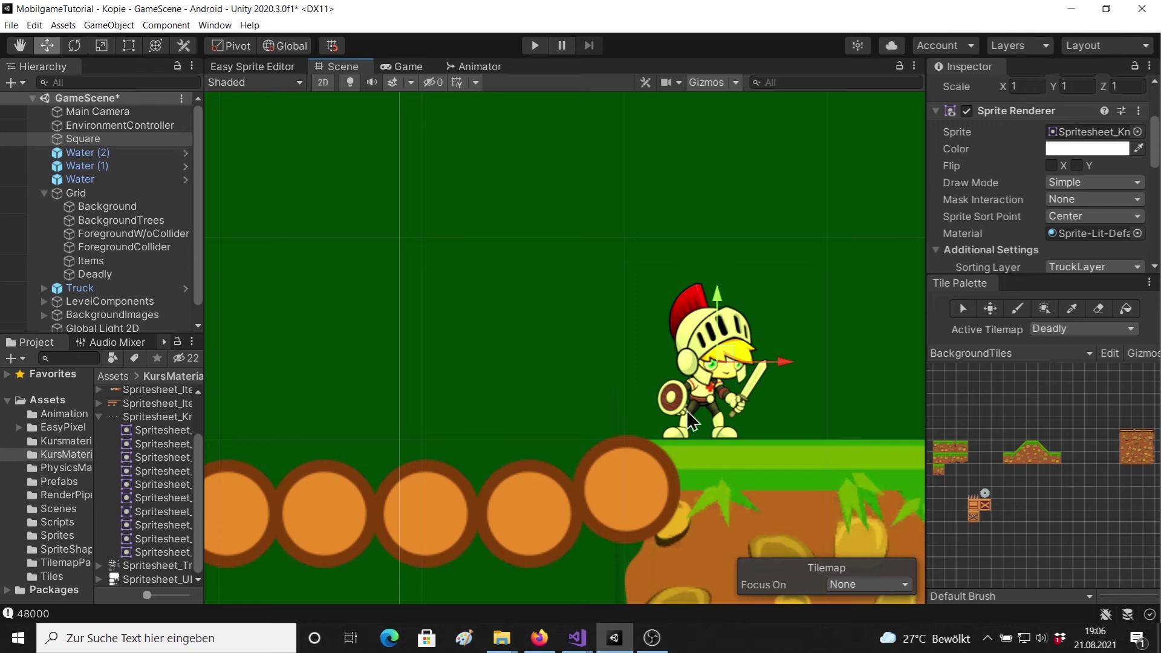
# Switch back to Easy Sprite Editor showing the knight frames
pyautogui.click(249, 66)
pyautogui.scroll(-5, 292, 424)
pyautogui.scroll(5, 293, 423)
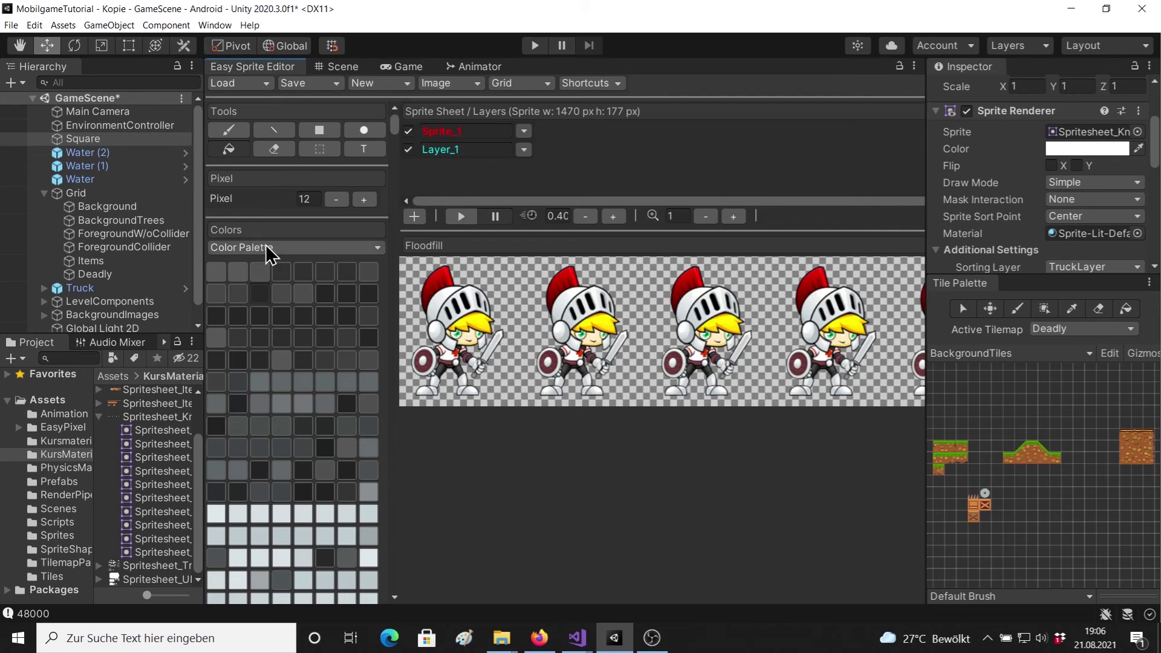
# Load the Standard Palette and convert the knight sheet to that colour palette
pyautogui.click(267, 248)
pyautogui.click(282, 292)
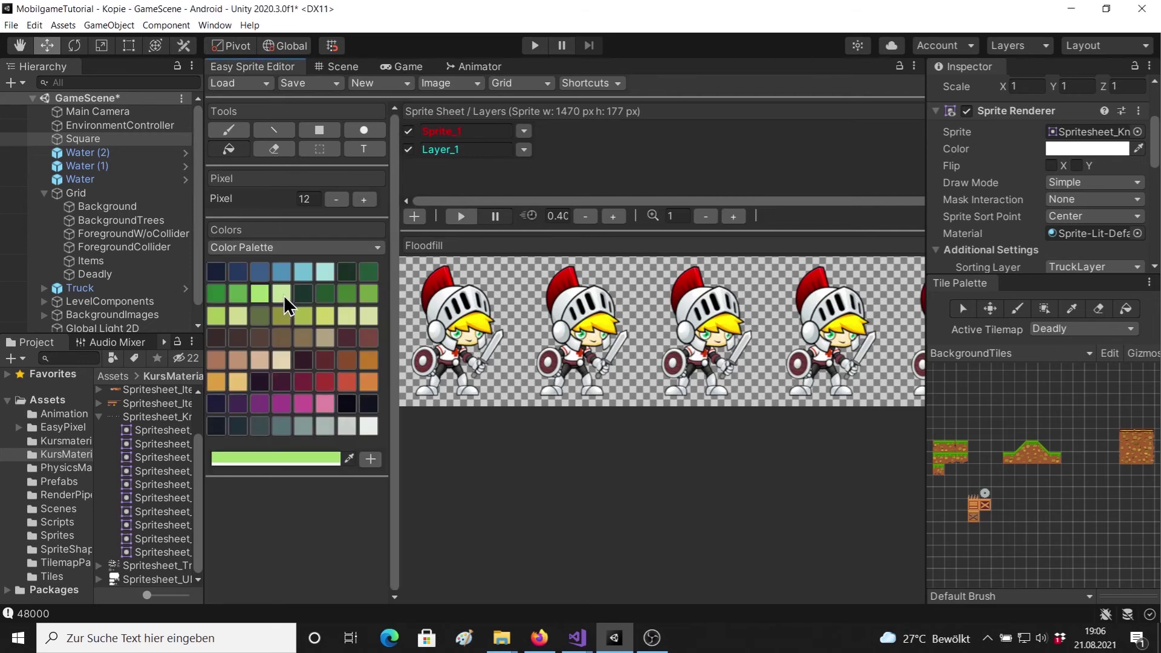
pyautogui.click(459, 82)
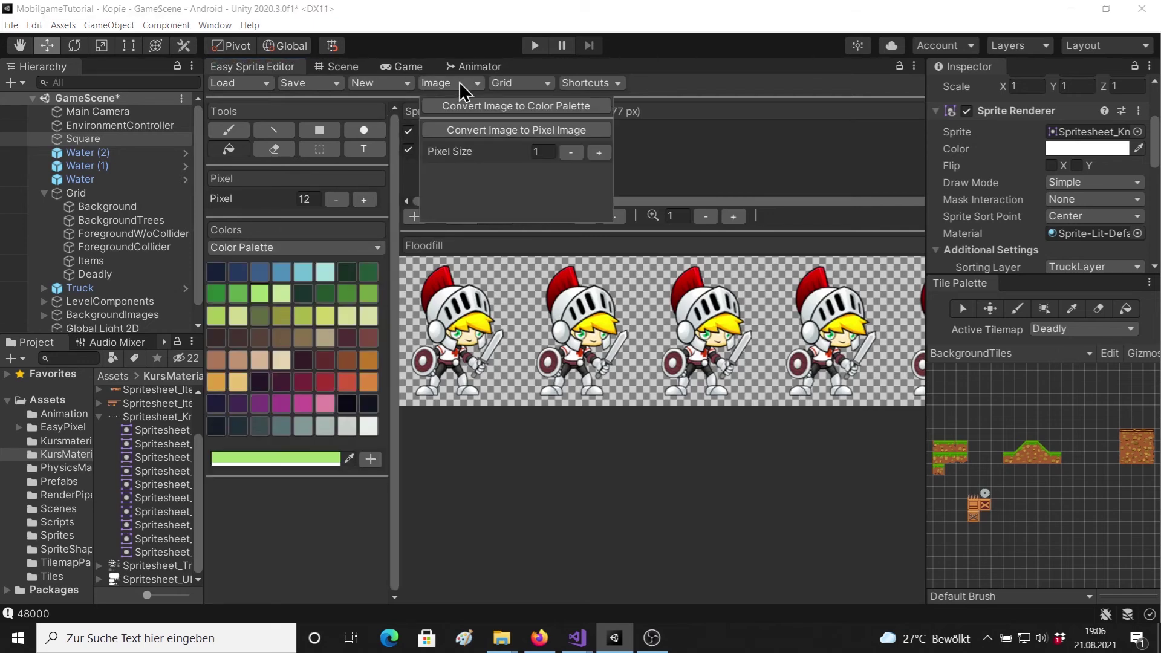
pyautogui.click(499, 108)
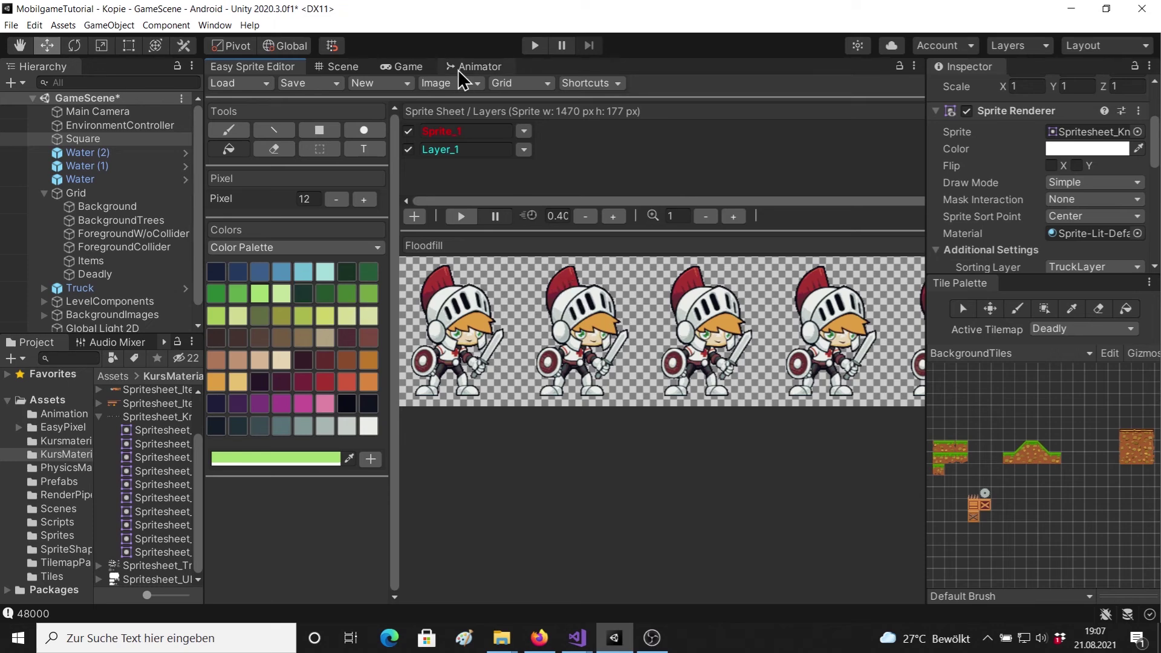
# Convert the knight sheet to a pixel image with pixel size 2
pyautogui.click(447, 84)
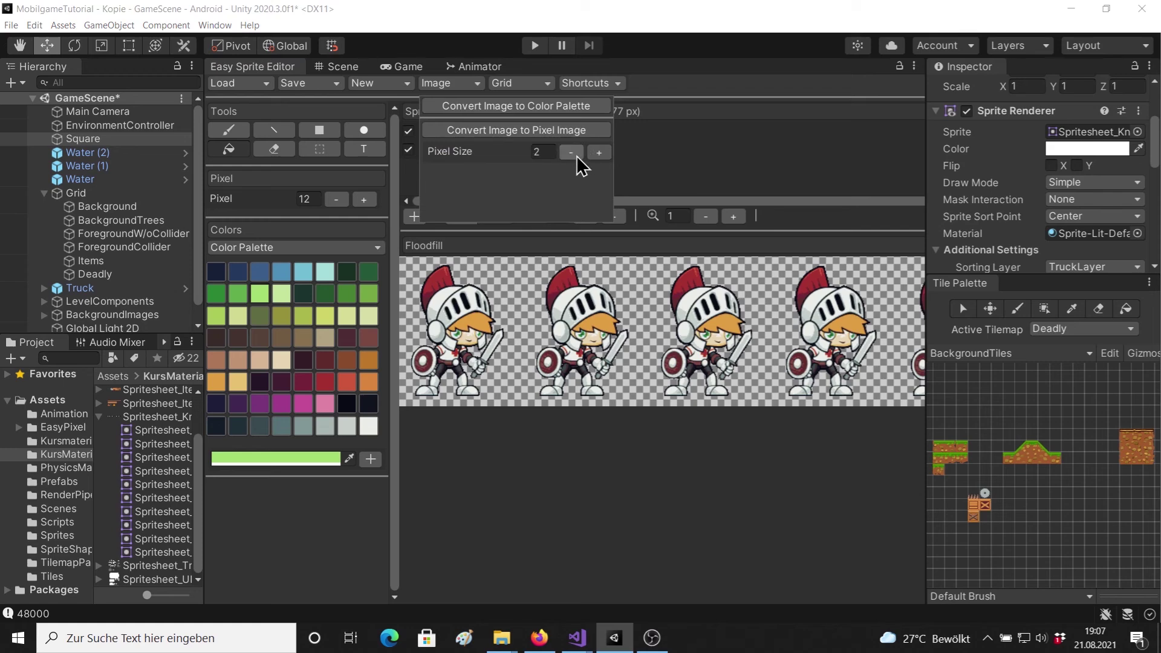
pyautogui.click(532, 129)
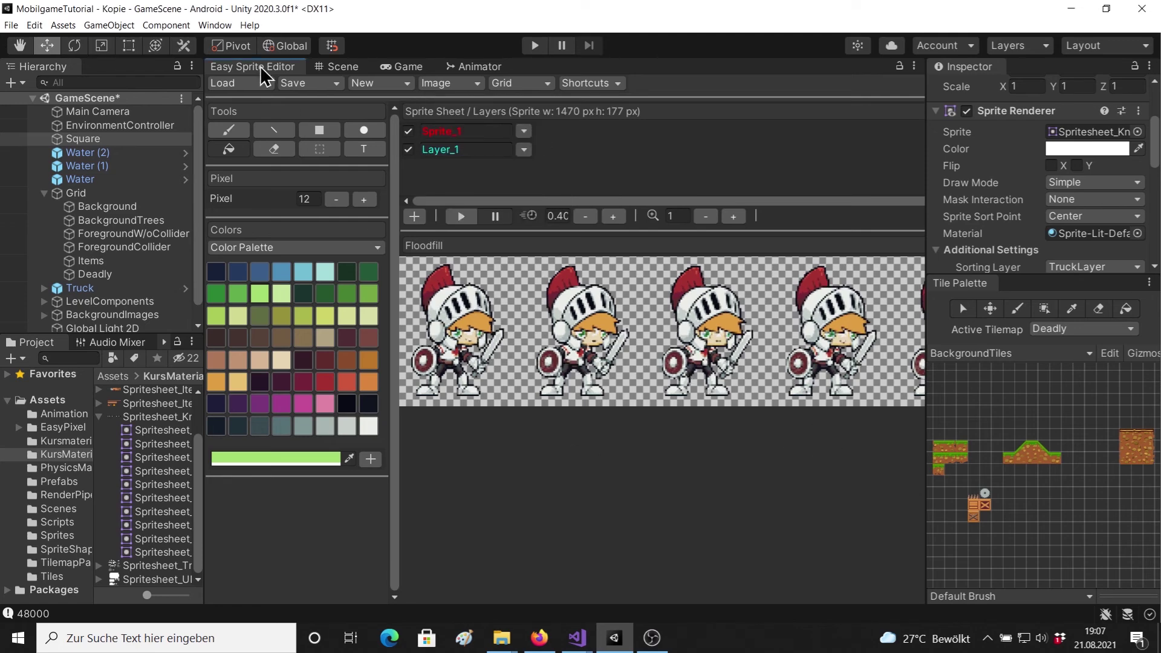
pyautogui.click(233, 84)
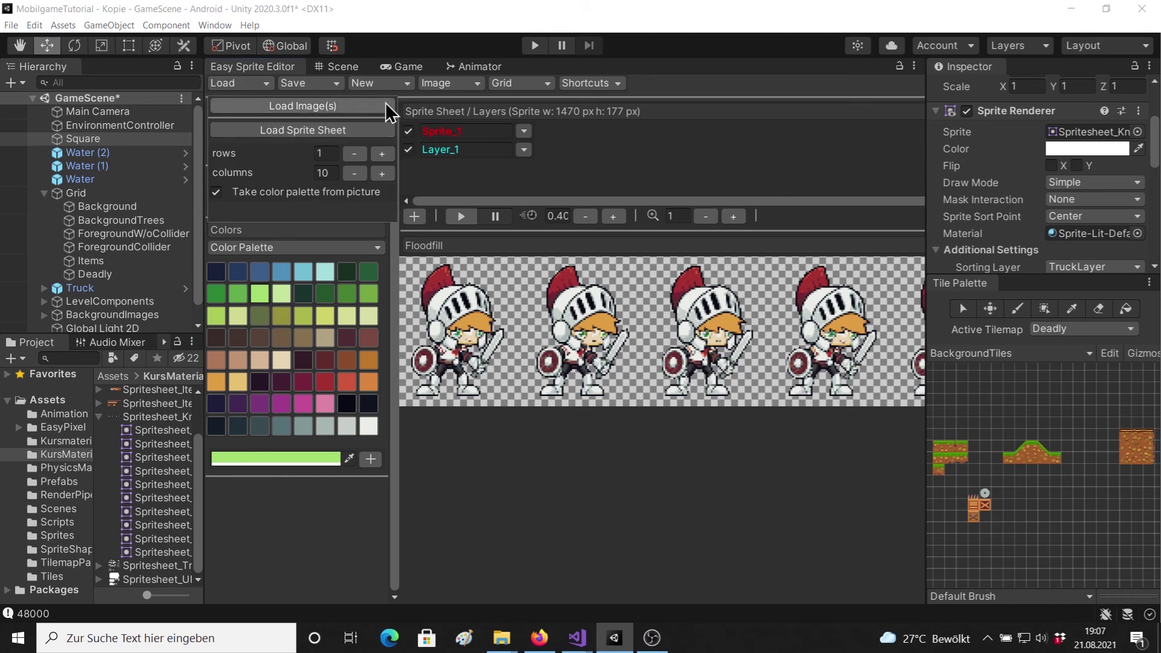
# Save the sheet as PNG, overwriting Spritesheet_Knight.png
pyautogui.click(306, 84)
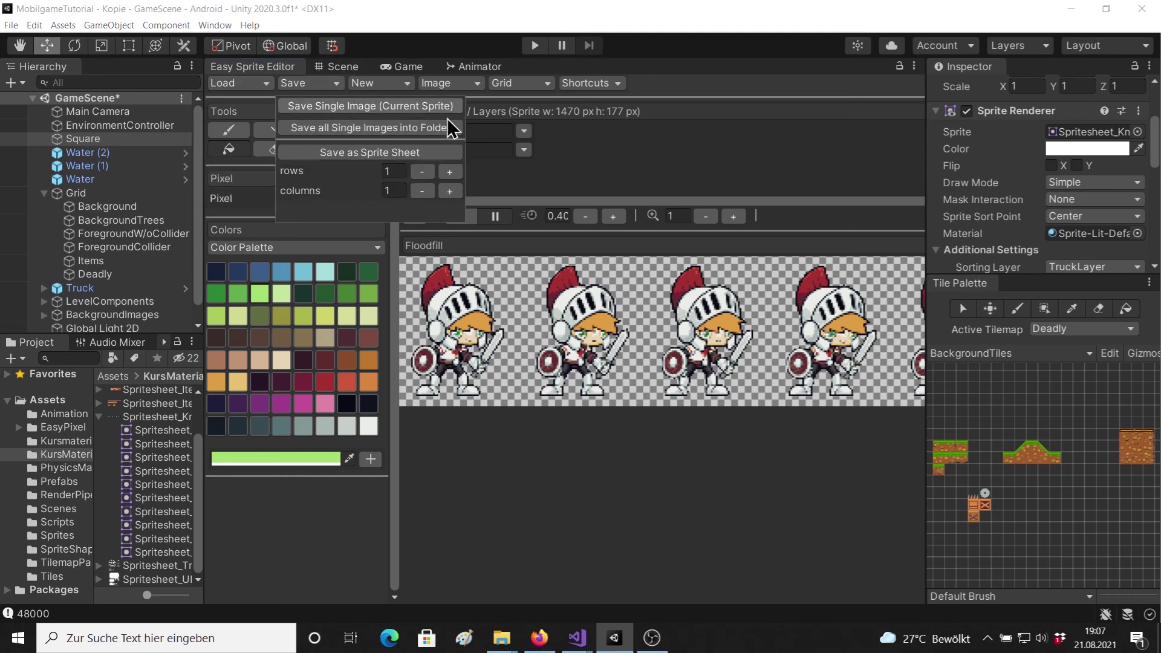
pyautogui.click(381, 104)
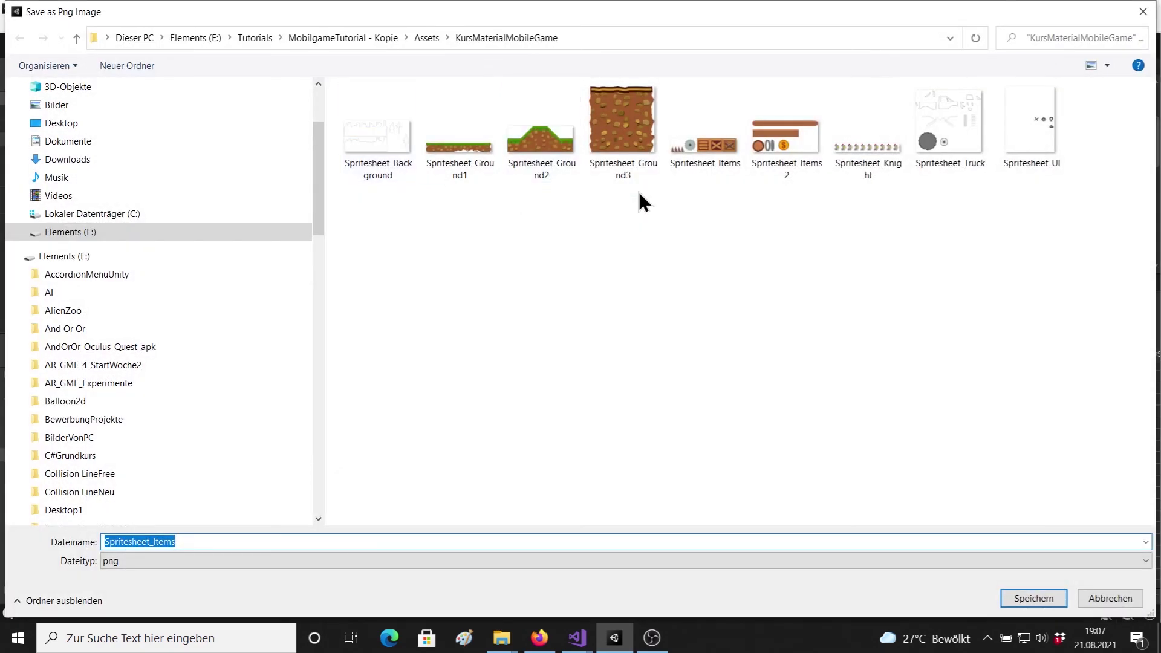
pyautogui.doubleClick(878, 147)
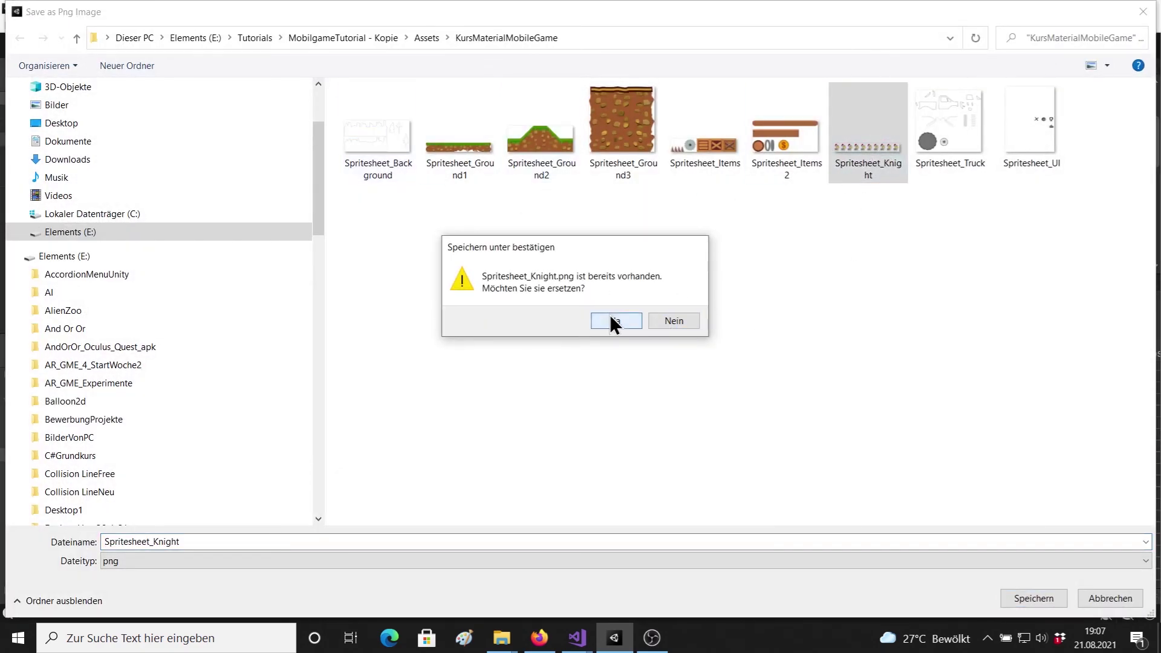
pyautogui.click(614, 322)
# Zoom in on the Scene view to inspect the pixelated knight
pyautogui.click(407, 66)
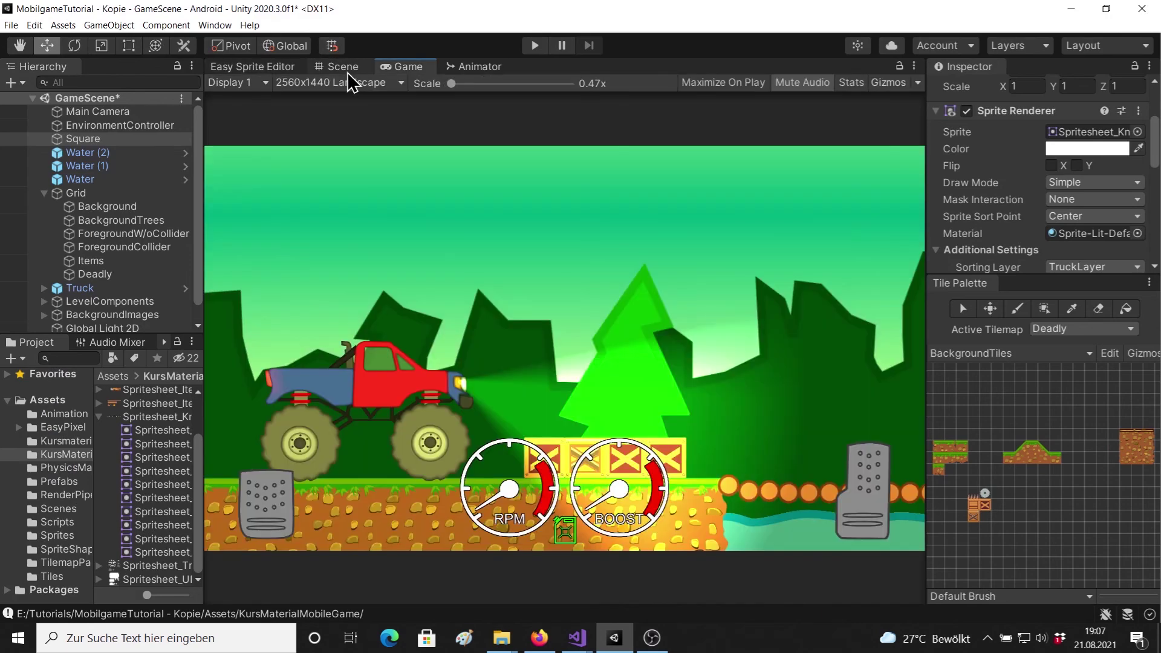
pyautogui.click(343, 68)
pyautogui.scroll(3, 770, 357)
pyautogui.scroll(1, 636, 285)
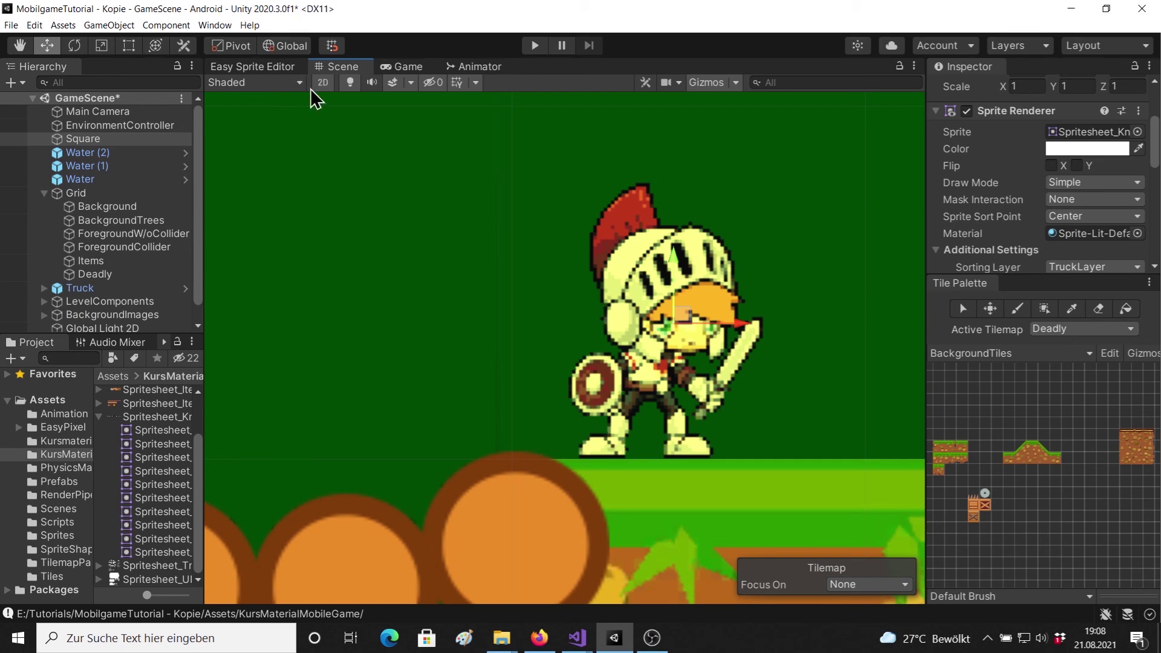
# Return to Easy Sprite Editor's 1470 x 177 knight sheet and select the Layer_1 name field
pyautogui.click(249, 67)
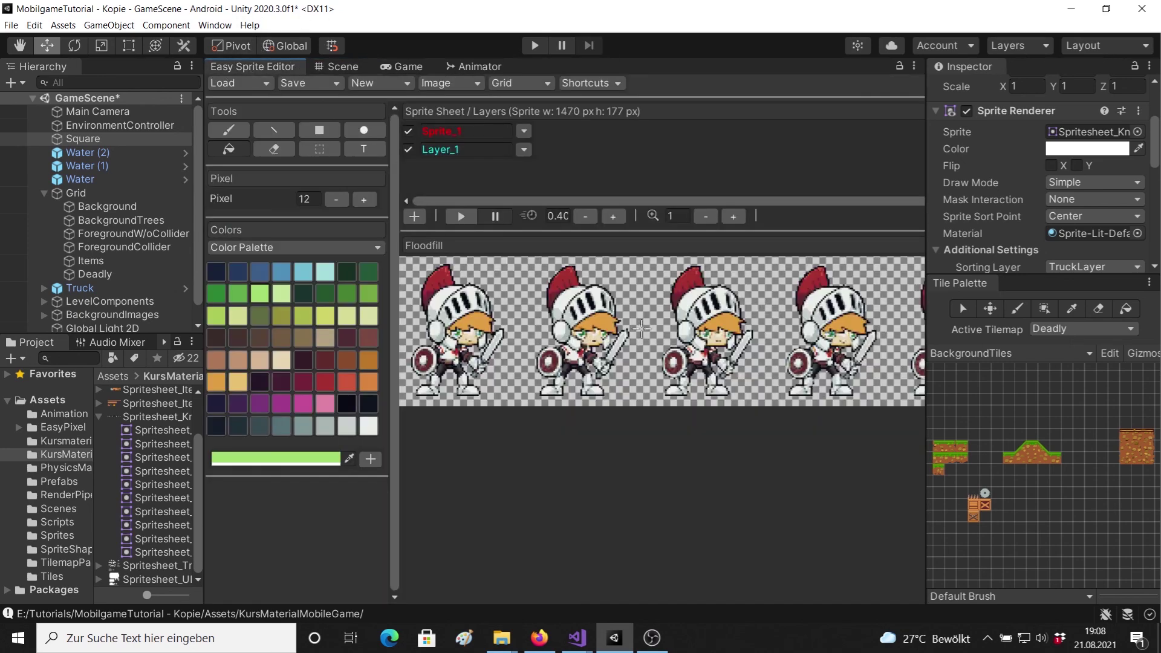
pyautogui.click(477, 154)
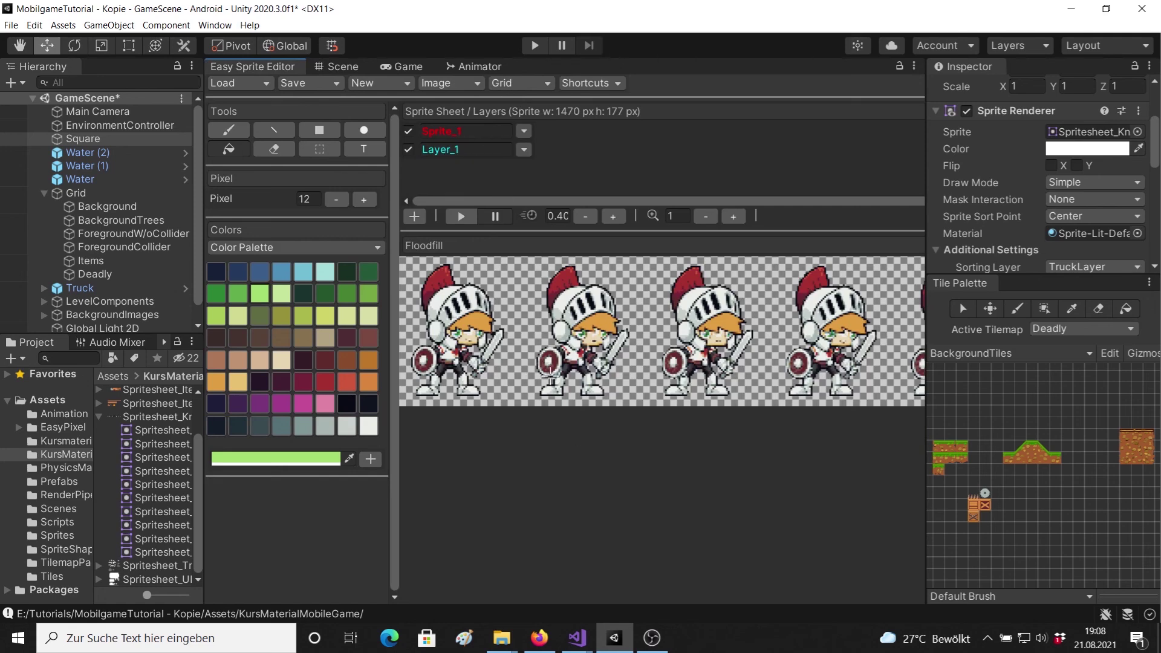